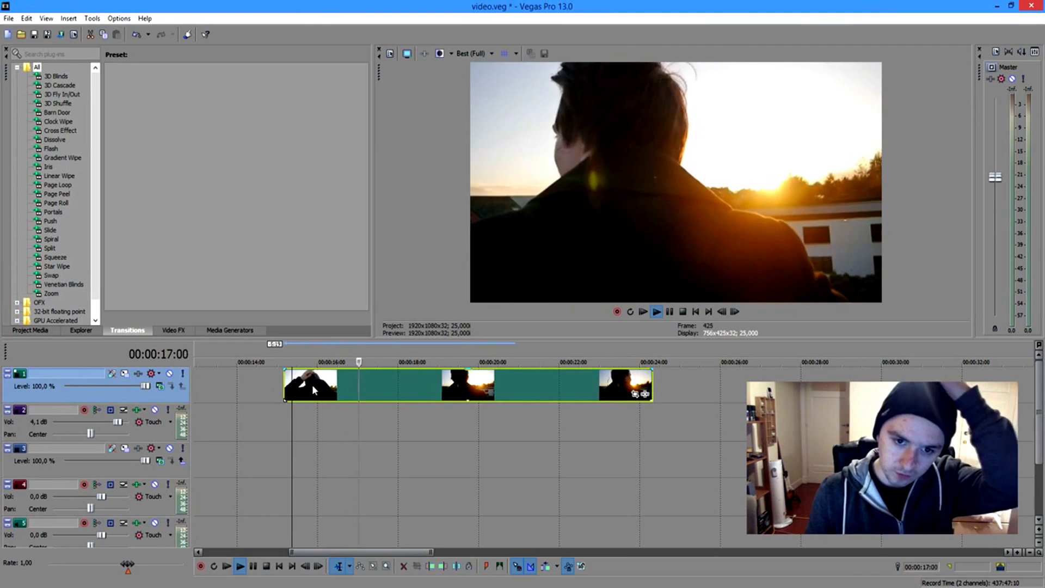
- Play through the silhouette clip on the timeline and check the frames from about 00:00:15:09 to its end
key("space")
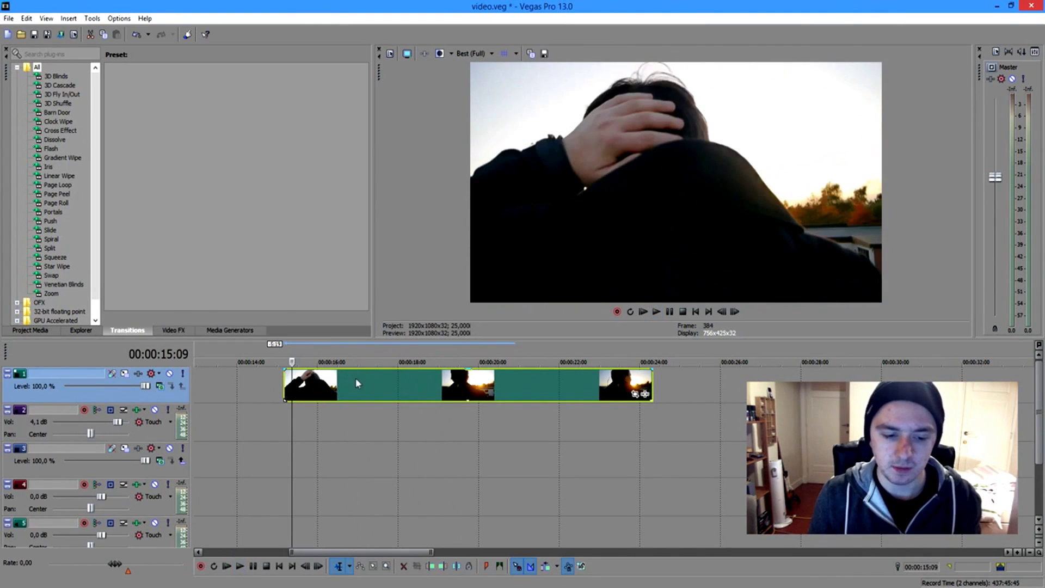
left_click(349, 380)
key("space")
key("space")
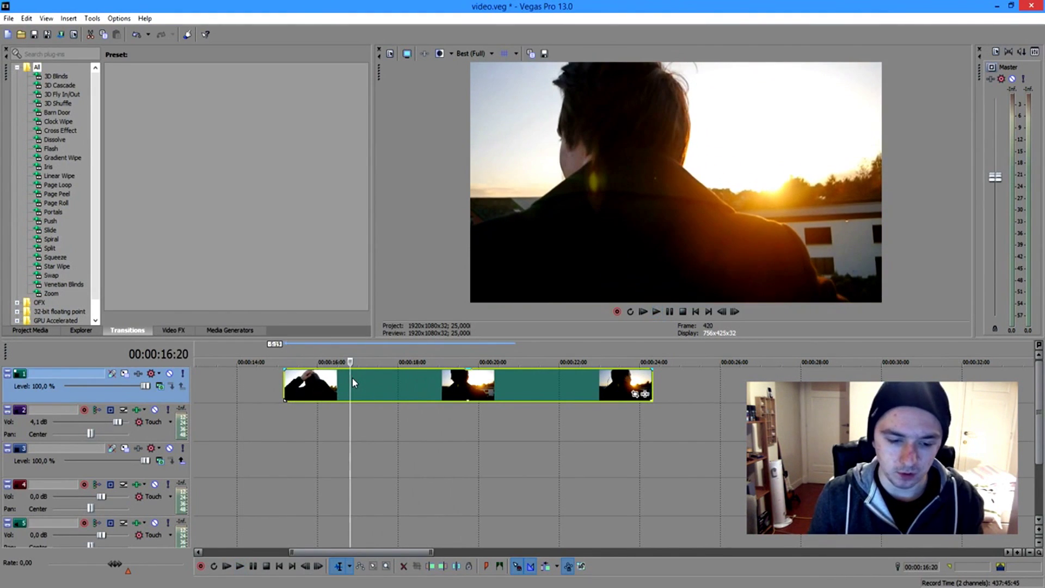
key("space")
left_click(463, 387)
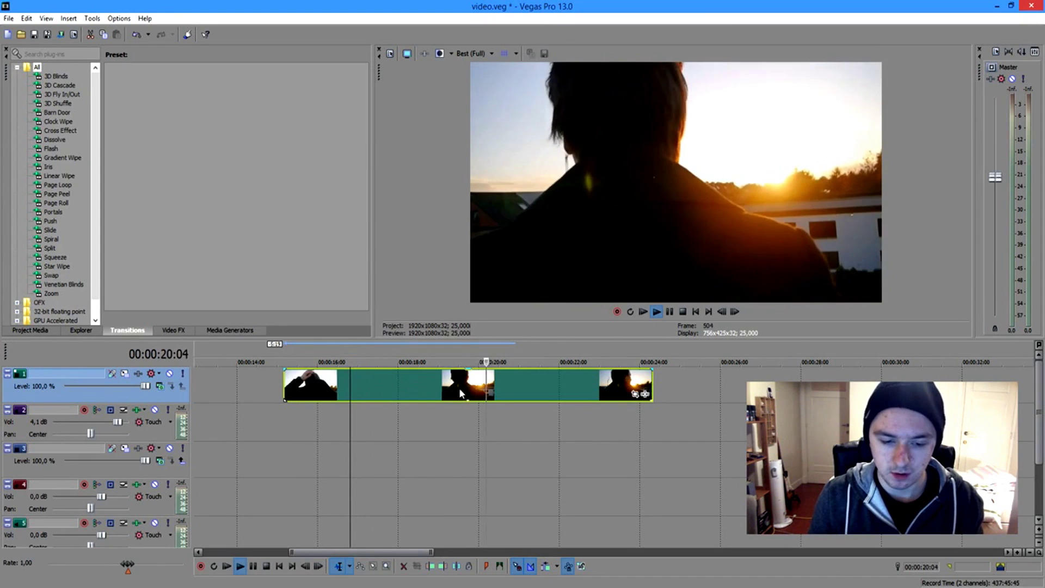
key("space")
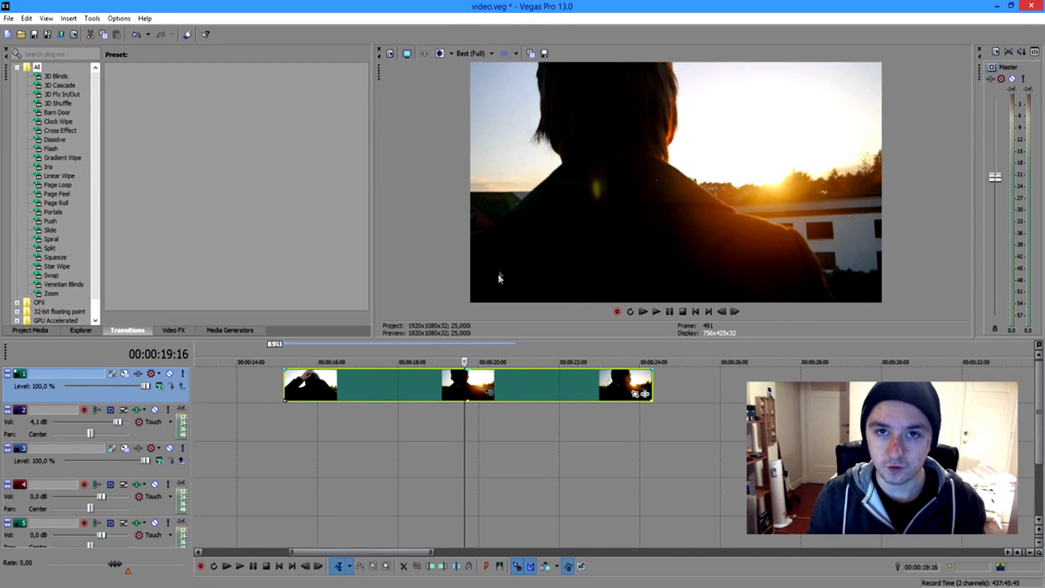
left_click(675, 390)
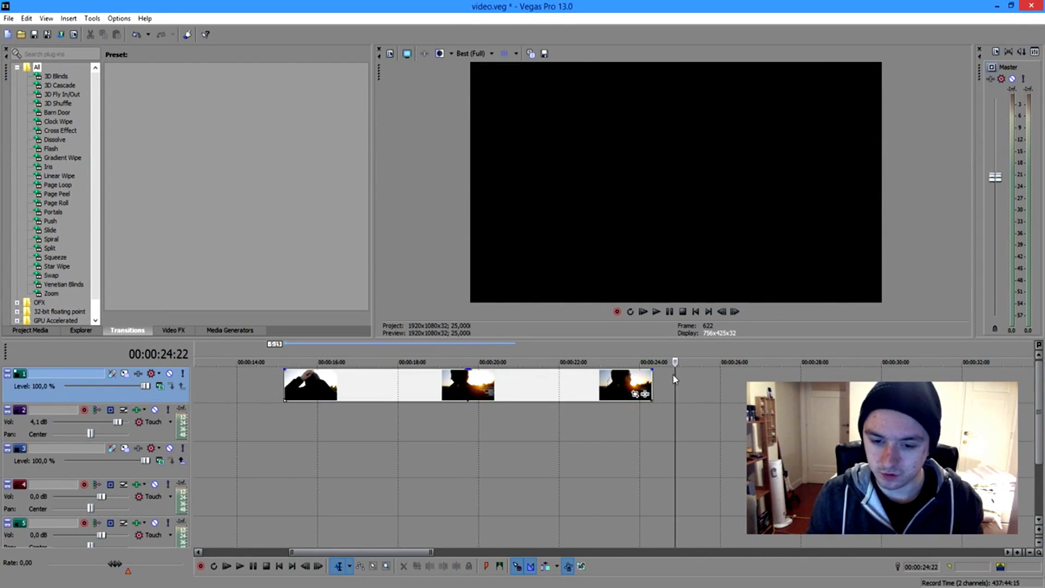
left_click(553, 353)
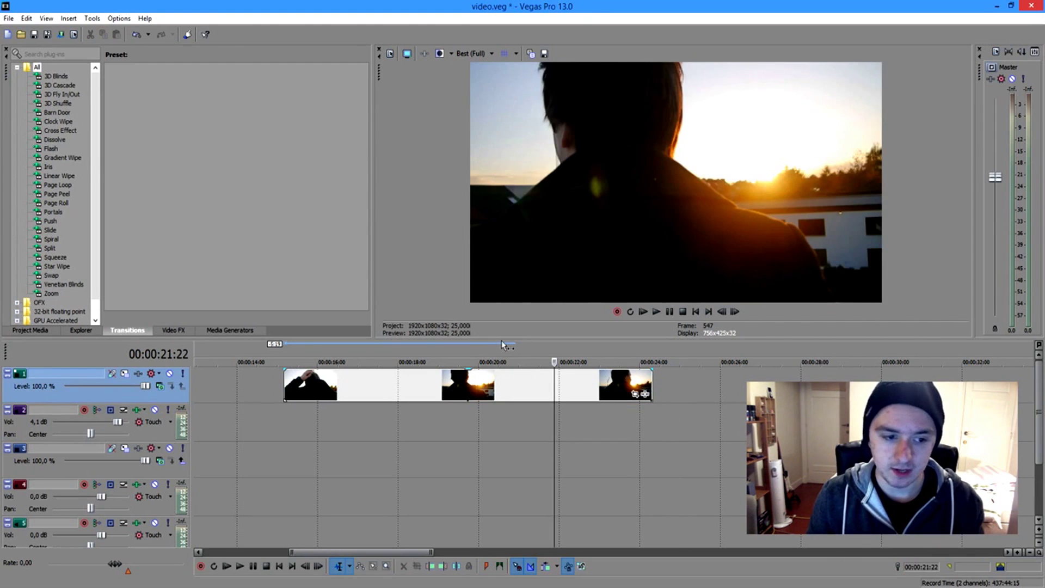
- Switch to Paint, crop the pasted screen capture to the video preview frame, and paste it into a new image without saving the capture
key("super")
type("paint")
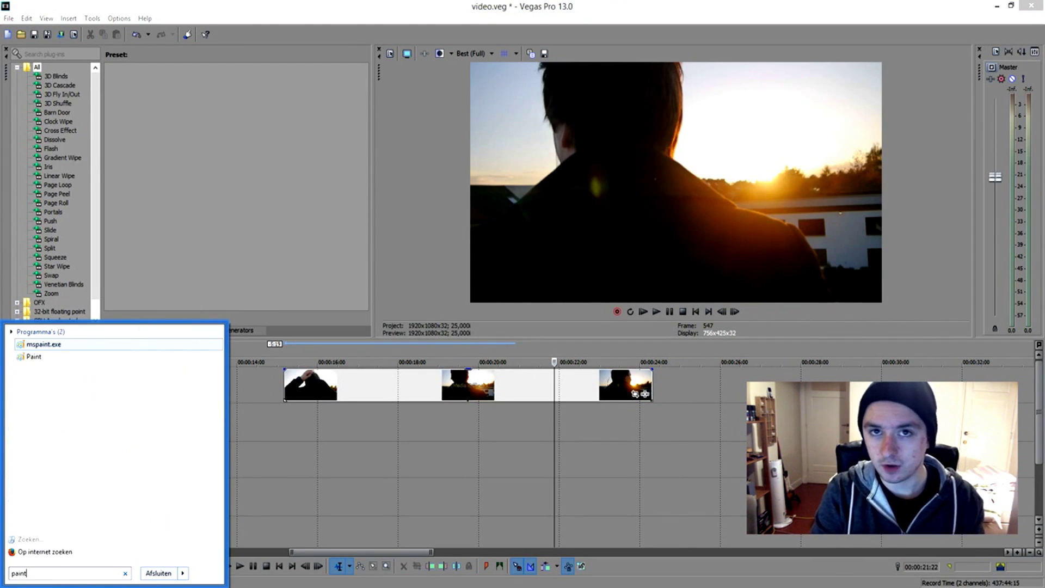
key("Return")
key("ctrl+v")
left_click_drag(326, 272, 131, 261)
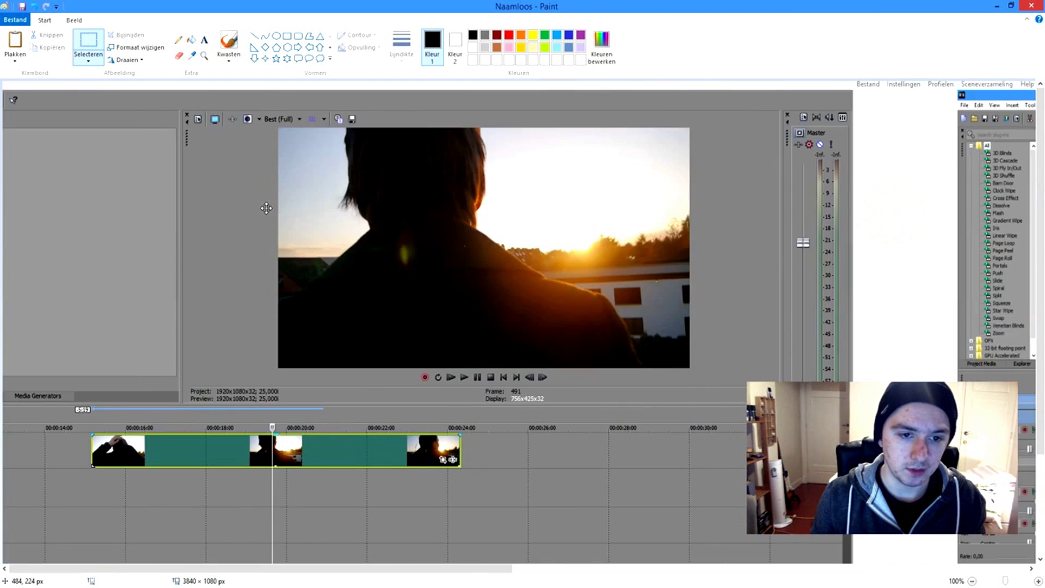
left_click_drag(286, 126, 685, 372)
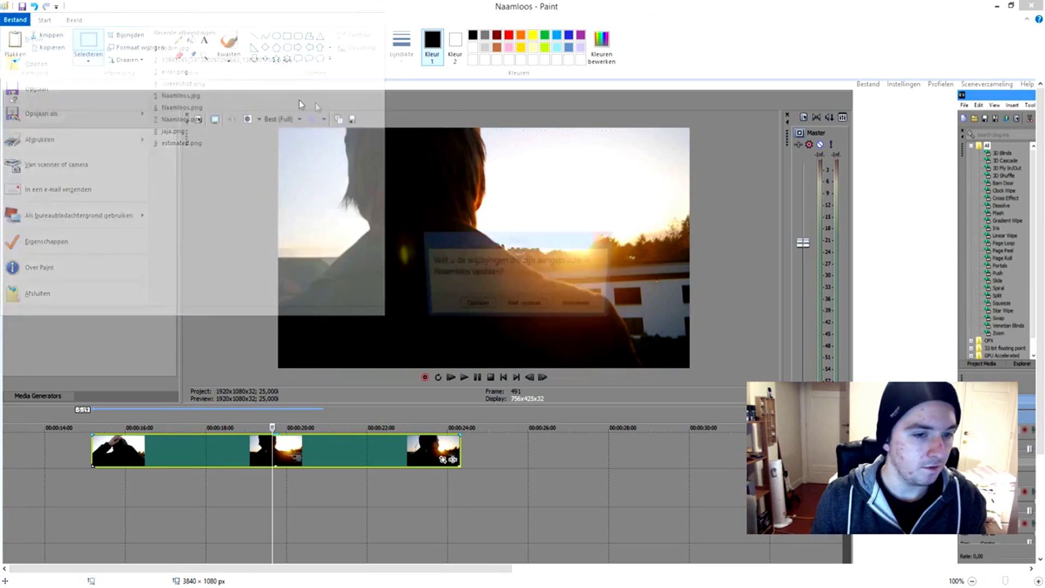
left_click(524, 305)
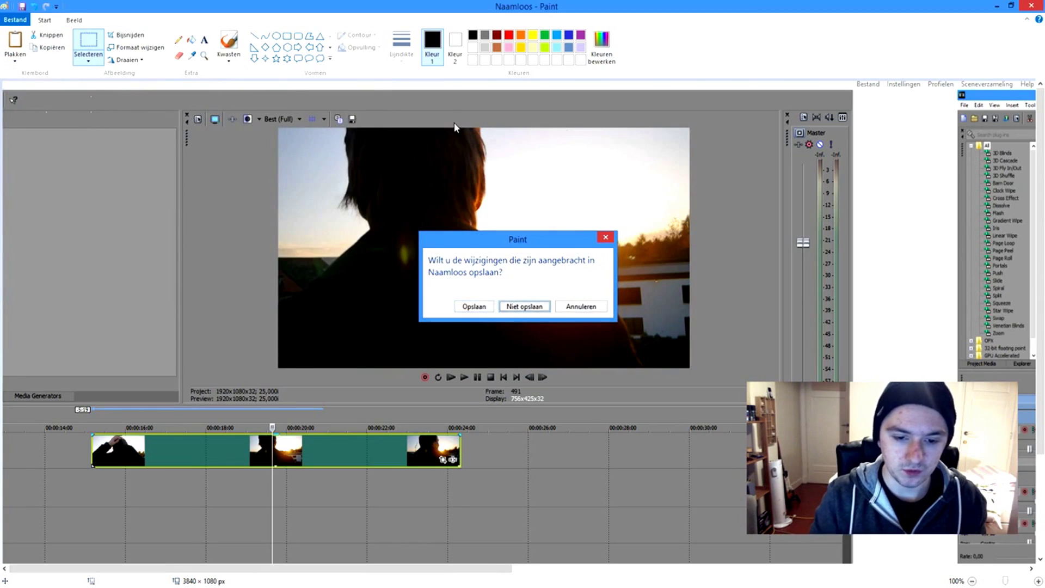
key("ctrl+v")
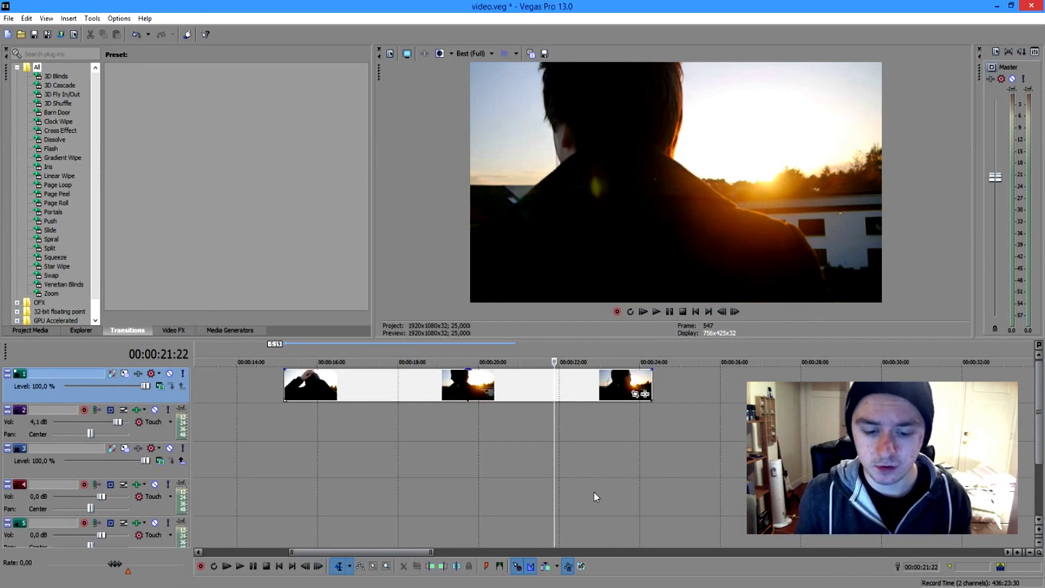
- Place the edited galaxy image on the video track between the two parts of the silhouette clip
left_click_drag(531, 384, 506, 382)
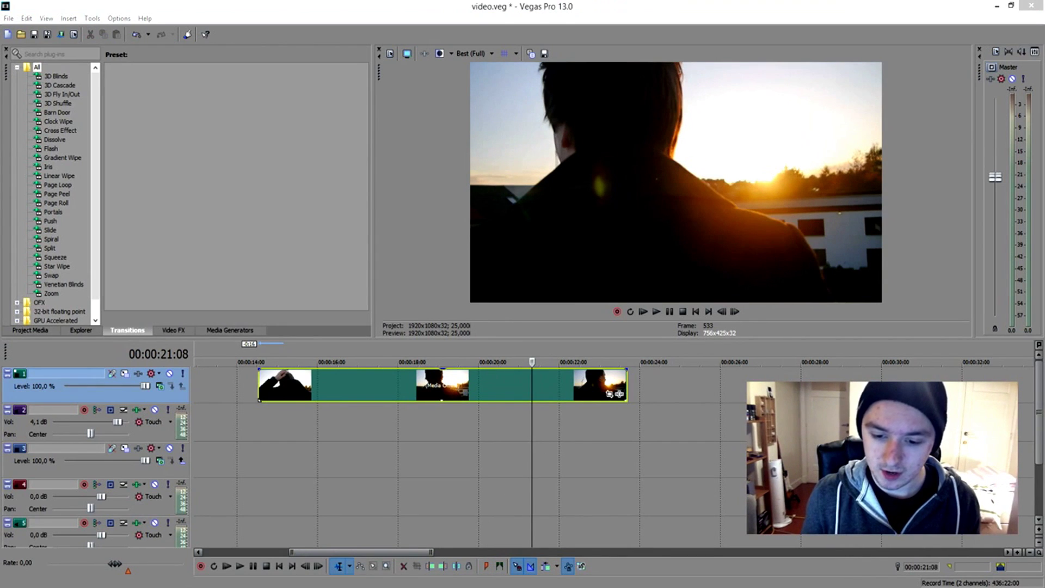
left_click_drag(658, 389, 658, 389)
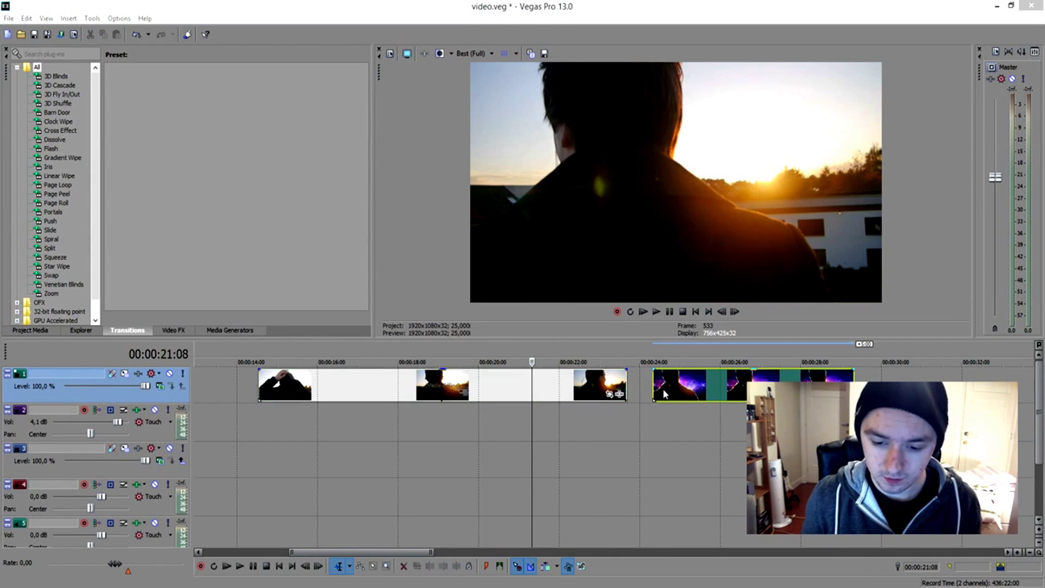
left_click(714, 385)
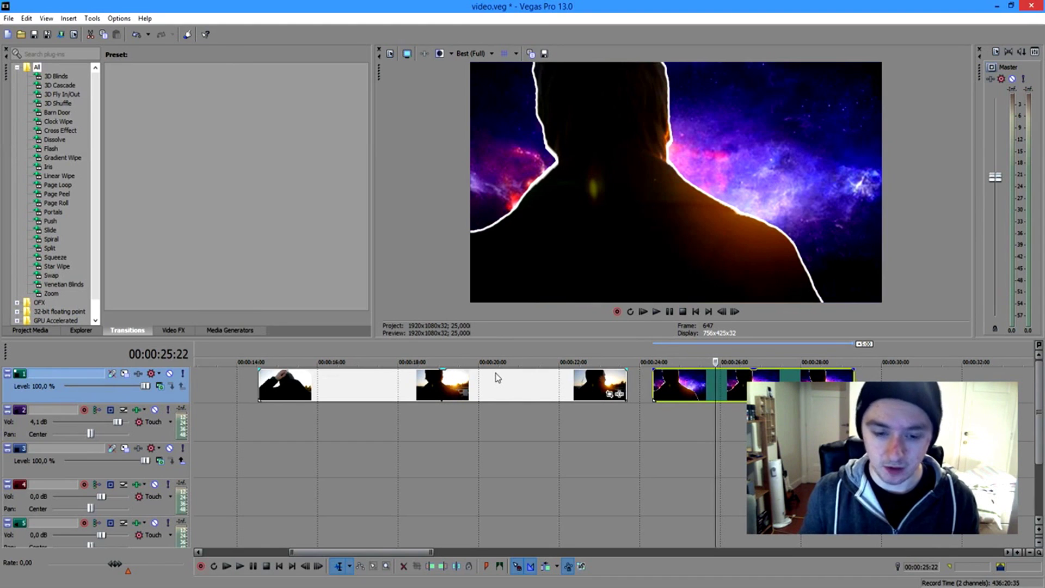
key("ctrl+z")
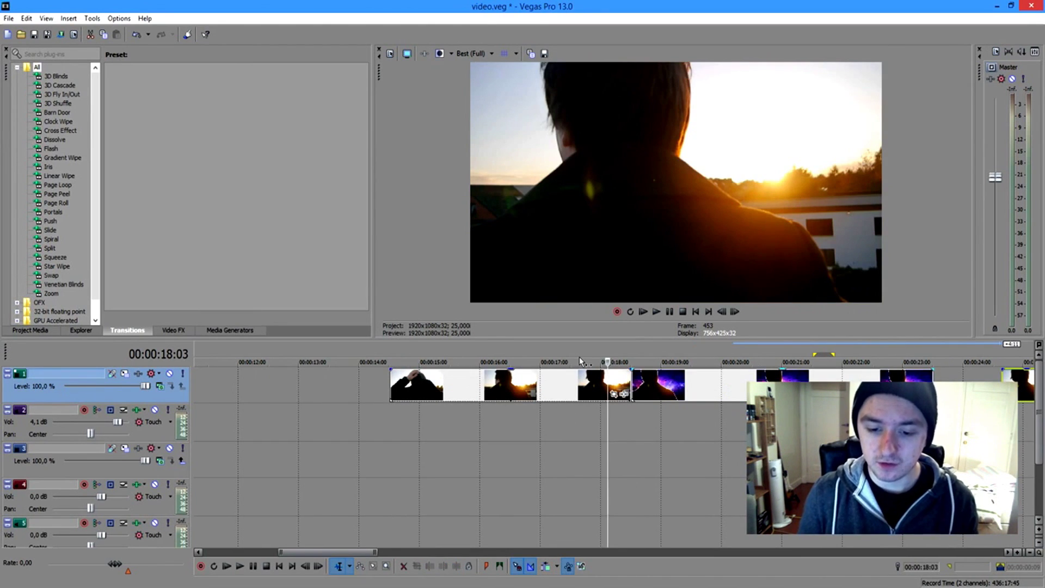
- Play up to the cut and compare the clip's frame at 00:00:18:09 with the galaxy image that follows it
left_click(544, 361)
key("space")
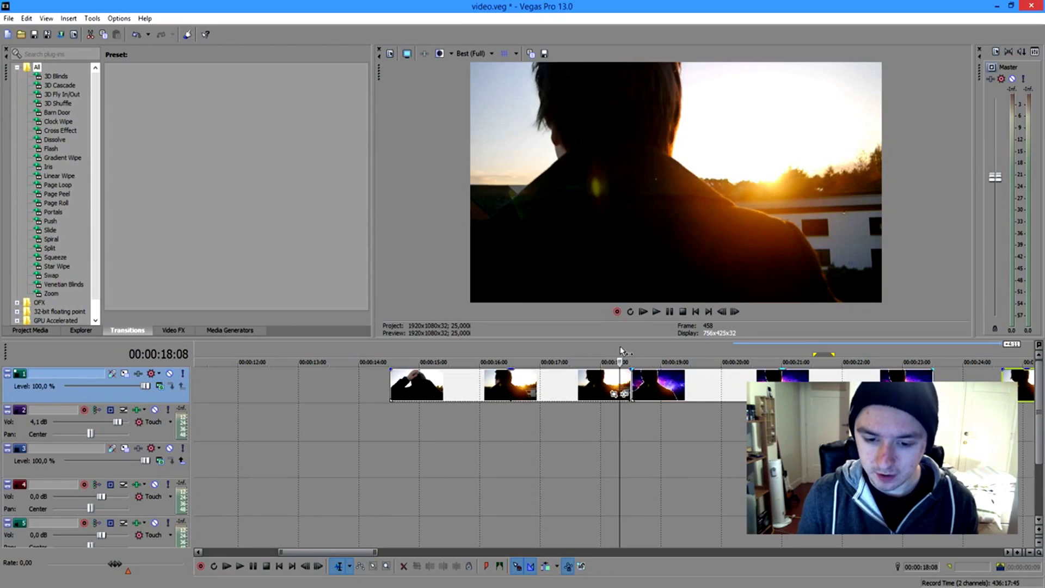
left_click(621, 345)
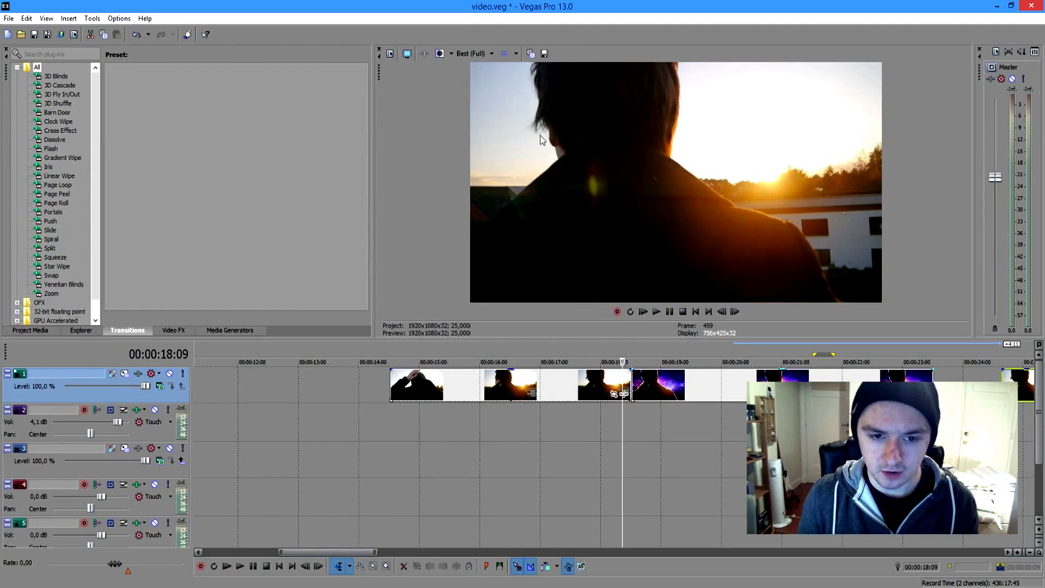
left_click(685, 351)
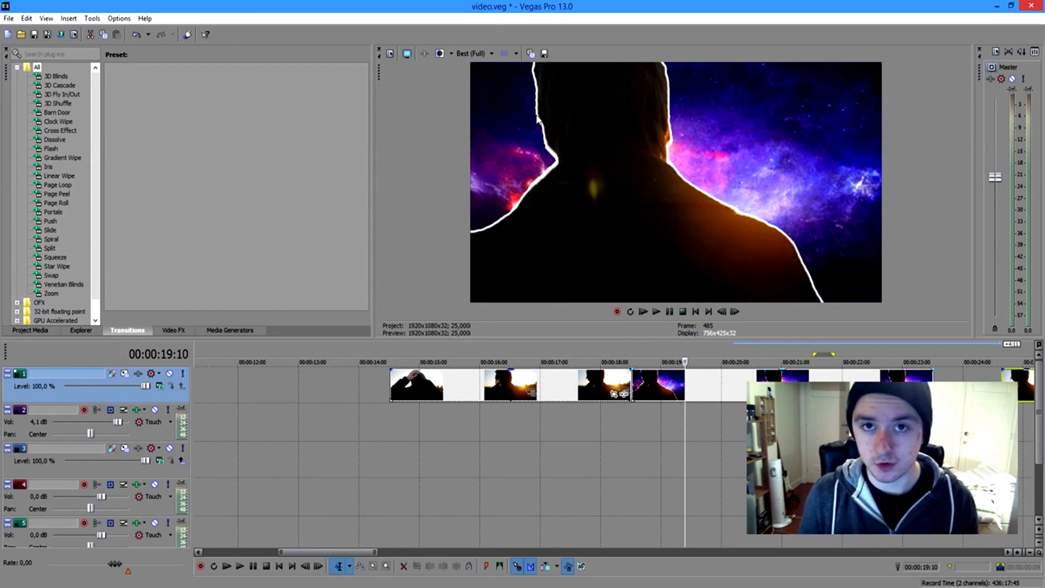
- Trim the galaxy image by splitting it at 00:00:20:01 and close the gap with the second part of the silhouette clip
left_click(688, 387)
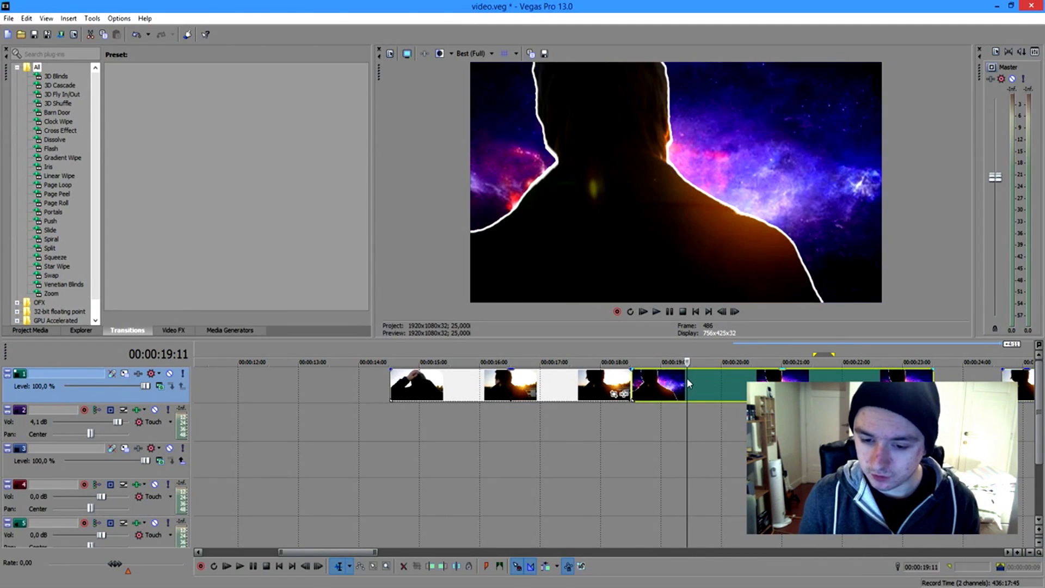
left_click(723, 383)
key("s")
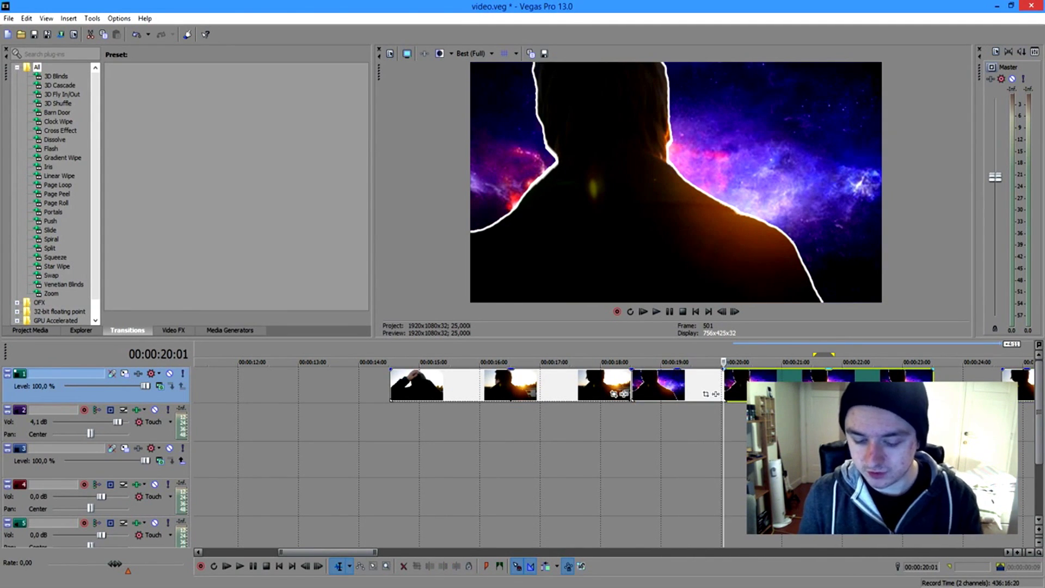
left_click_drag(737, 380, 752, 380)
scroll(763, 358, "down", 3)
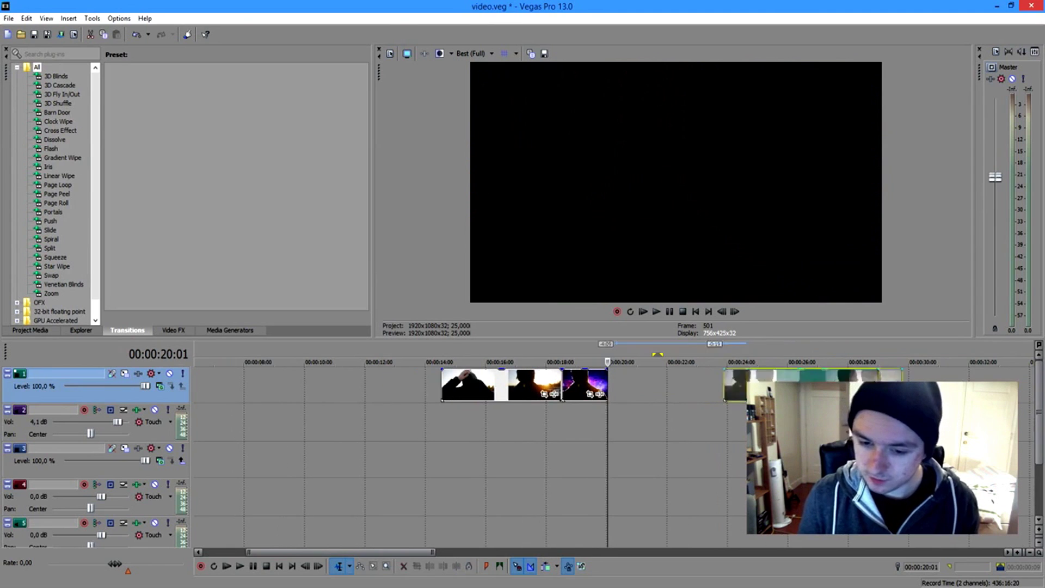
scroll(400, 348, "up", 3)
- Play the sequence from 00:00:17:08 across the galaxy image to review the effect
left_click(400, 348)
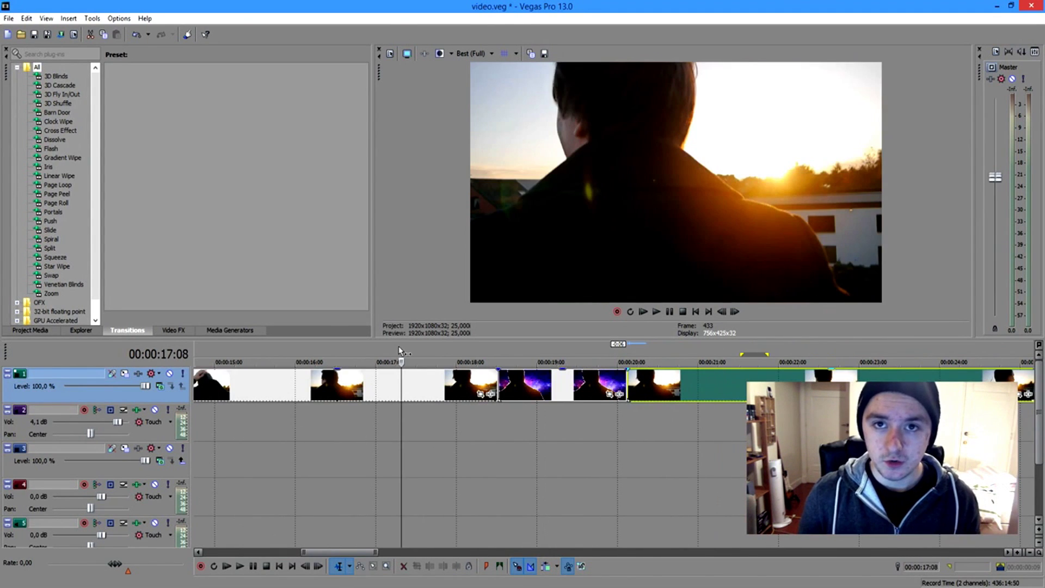
key("space")
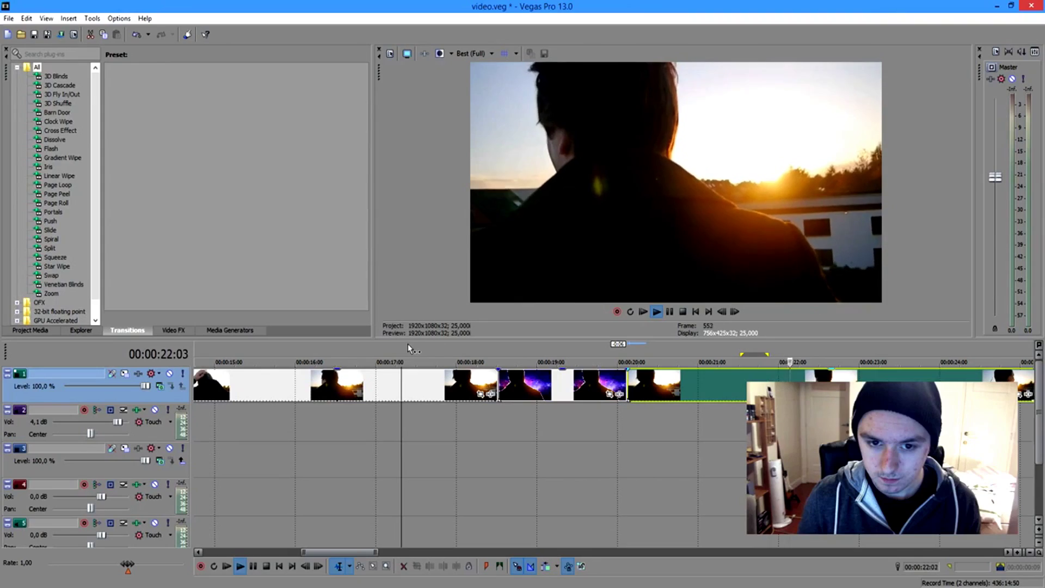
key("space")
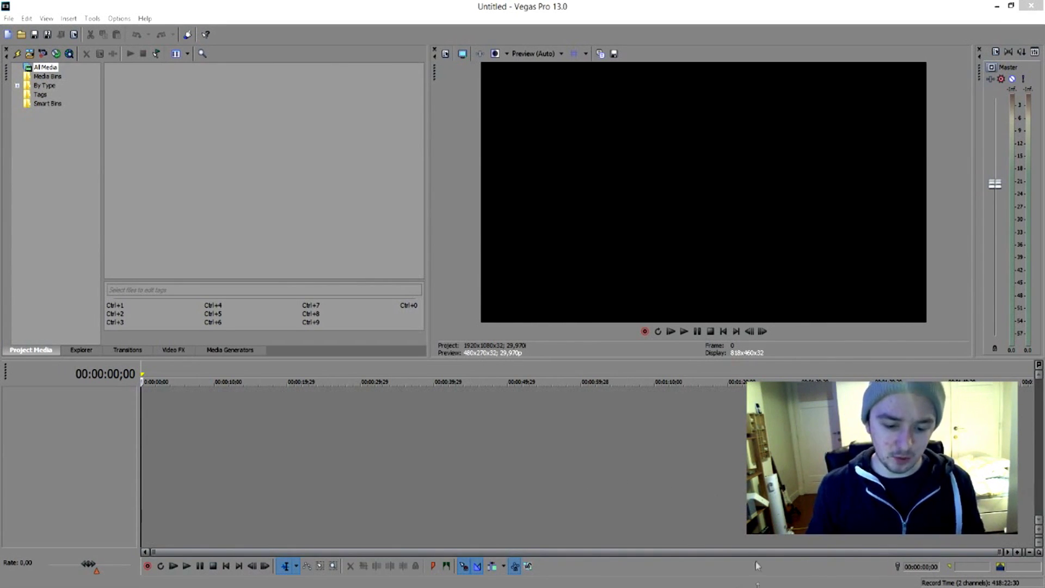
- Add the outro .wmv video to the timeline of the new empty project and select its video event
mouse_move(452, 585)
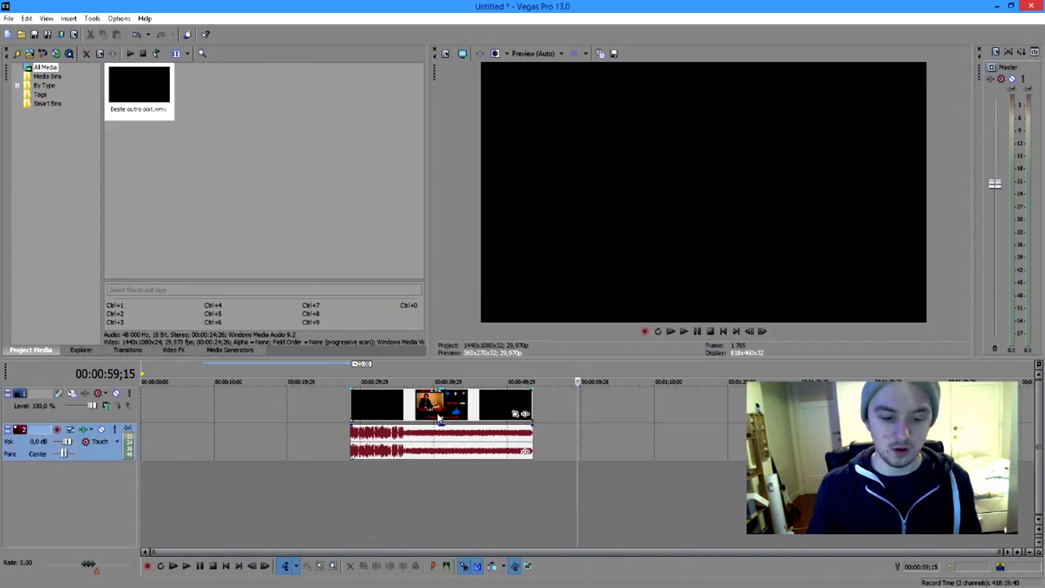
left_click(438, 412)
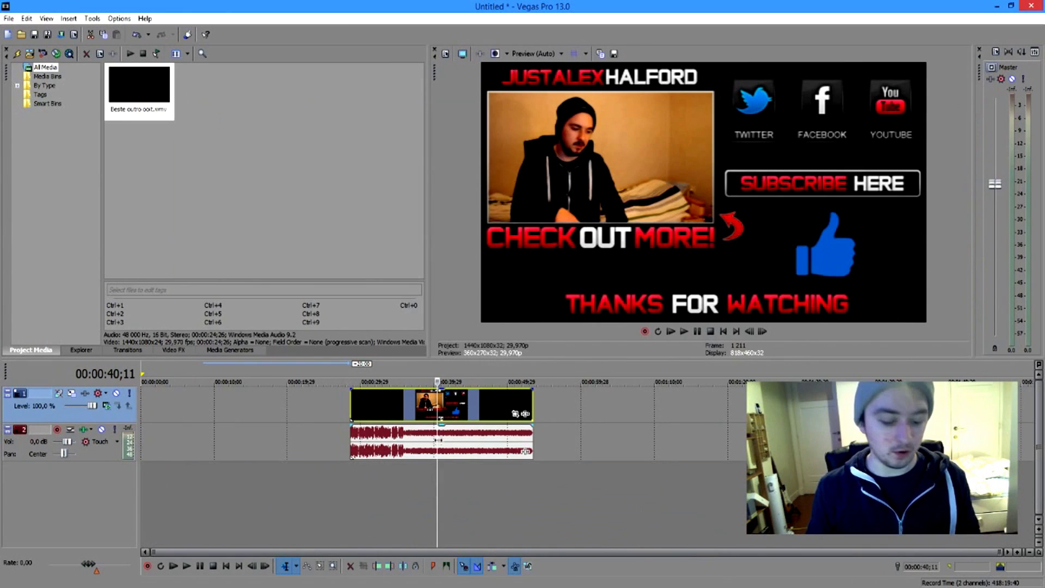
- Delete the outro's audio event and shift the video event about 10 seconds later on its track
left_click(407, 445)
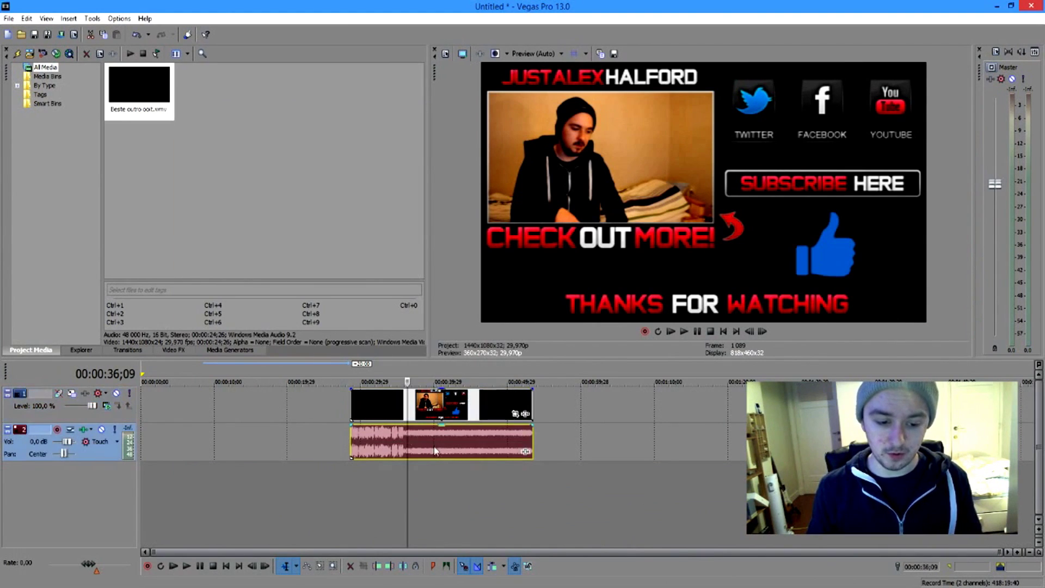
left_click_drag(451, 453, 491, 455)
key("Delete")
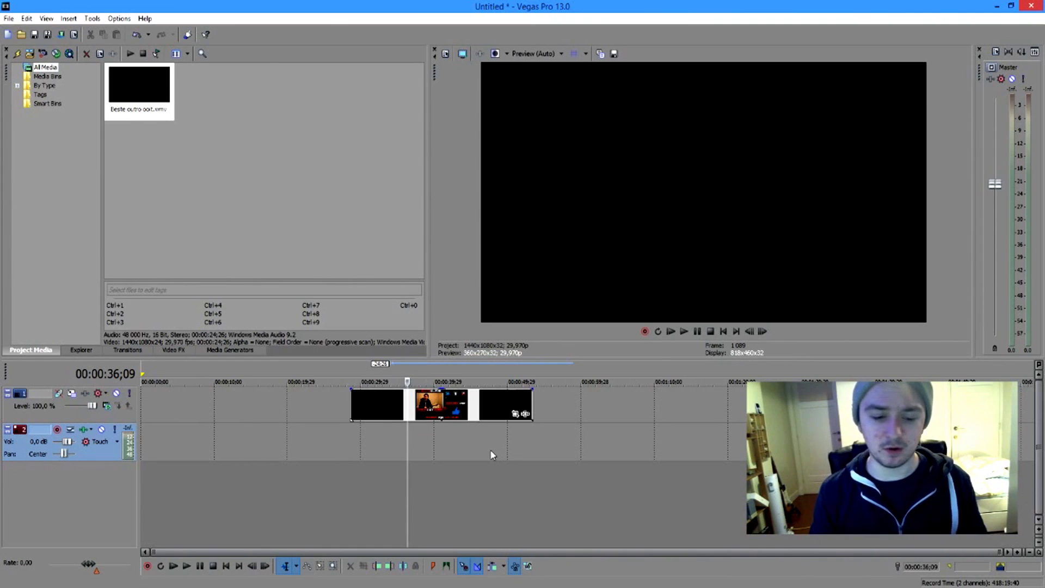
left_click_drag(411, 413, 488, 413)
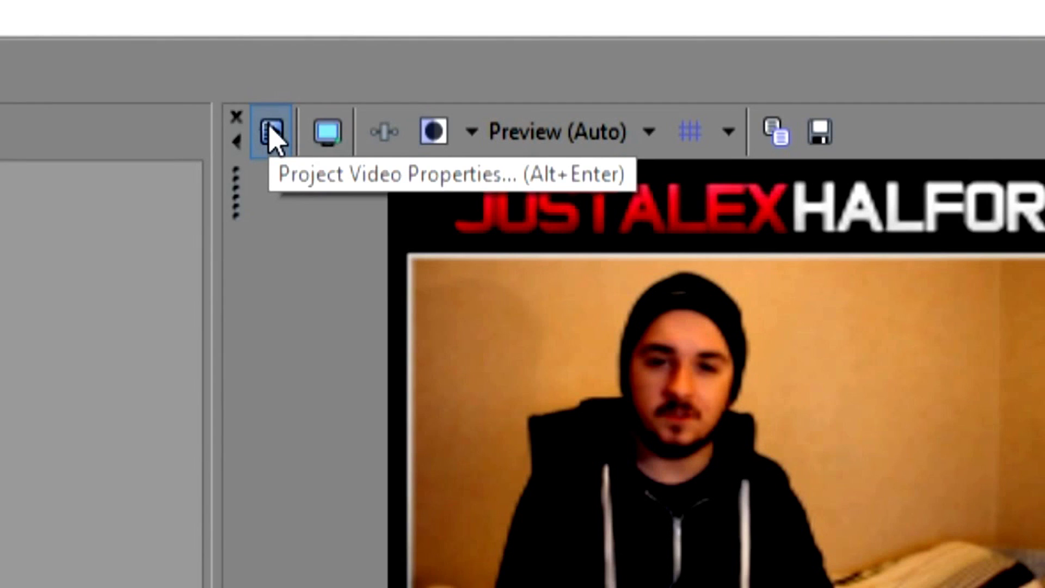
- Apply the HD 1080-24p (1920x1080) template to the project's video properties with a frame rate of 59,940 (Double NTSC)
left_click(272, 133)
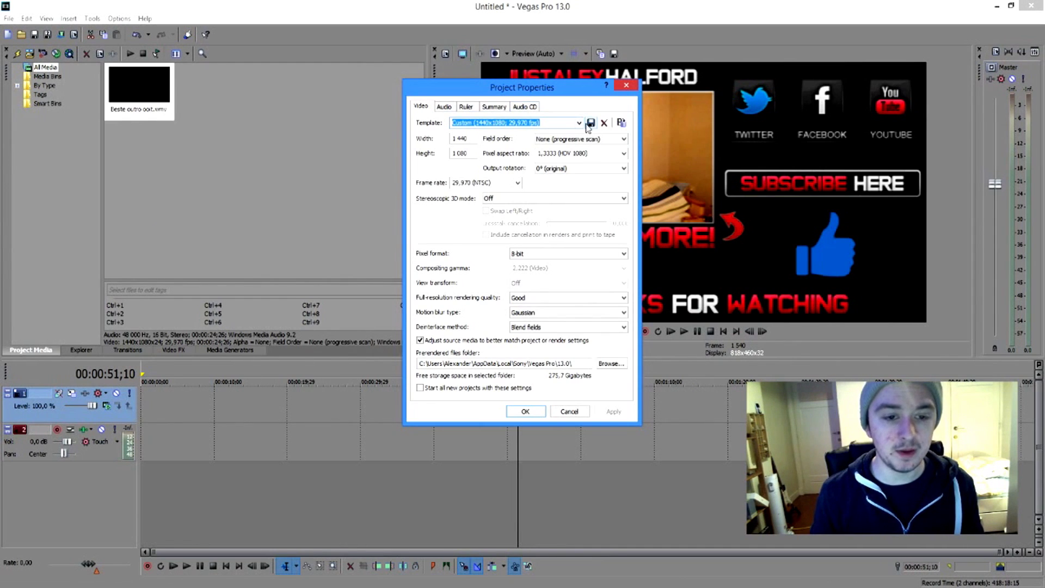
left_click(579, 123)
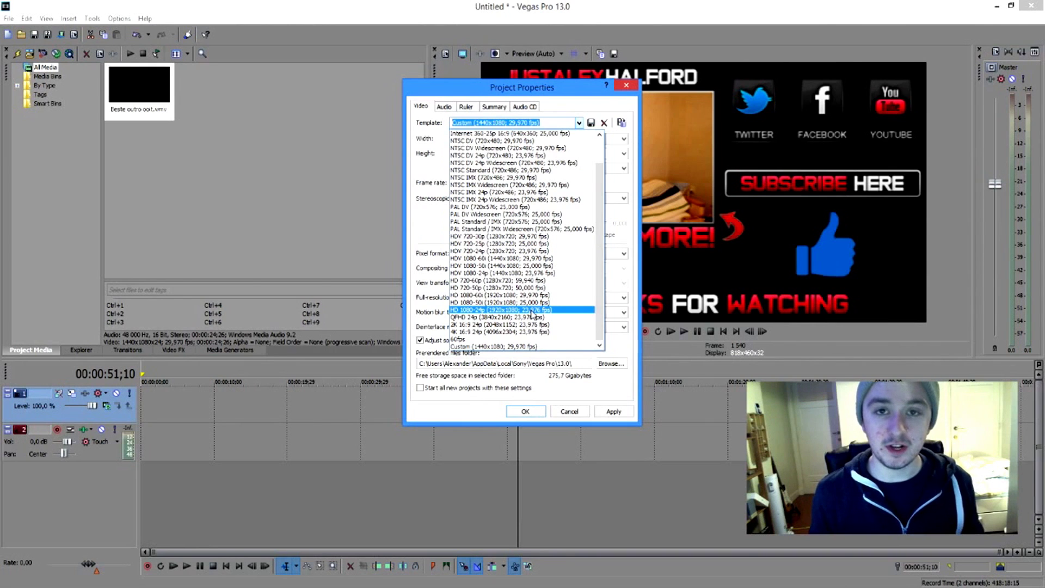
left_click(566, 388)
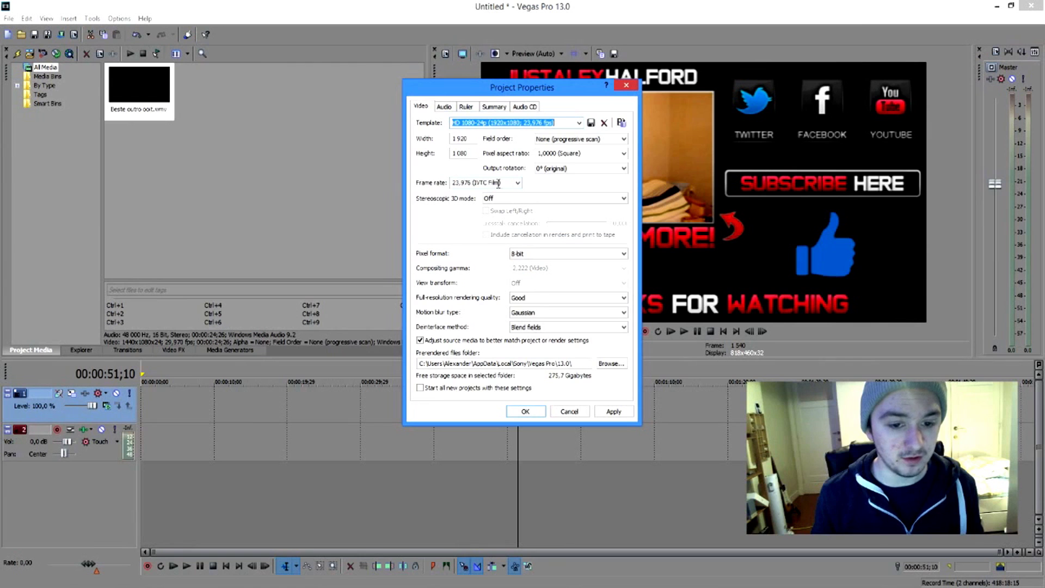
left_click(522, 185)
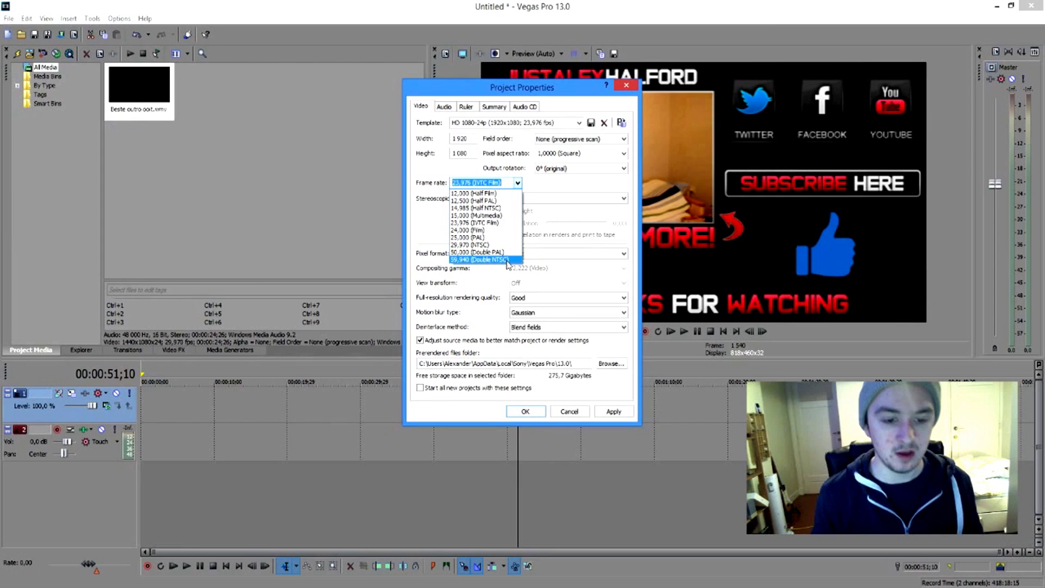
left_click(507, 260)
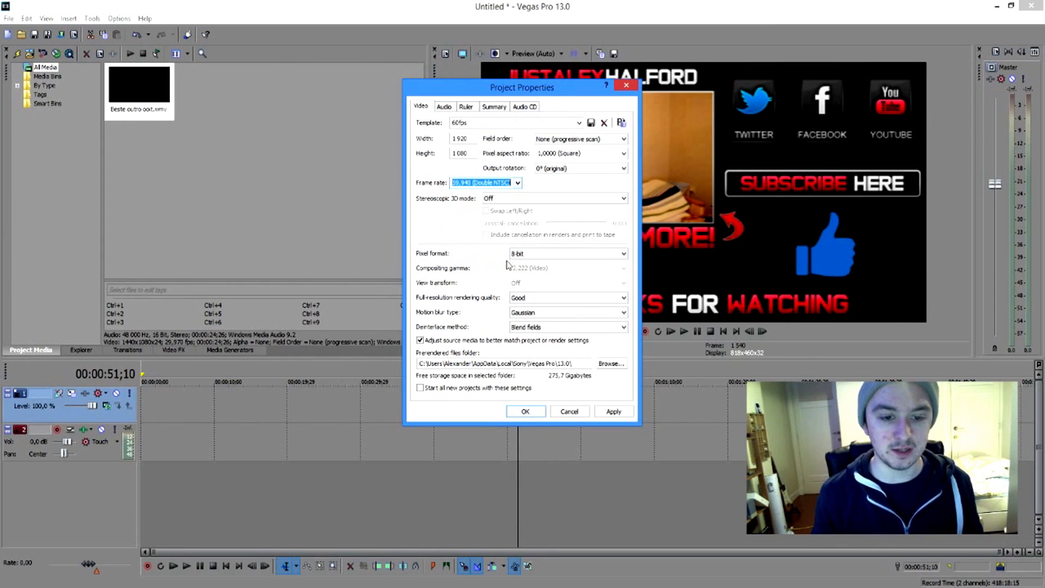
left_click(612, 412)
left_click(530, 413)
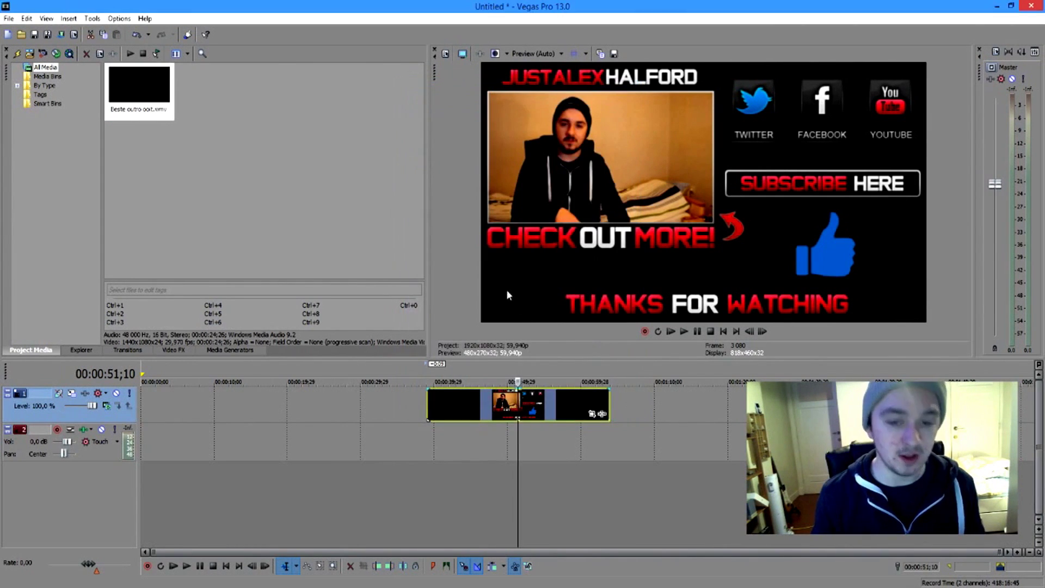
- Mark a loop region from 00:00:44;25 to 00:00:53;06 over the outro and open the Render As settings
left_click_drag(428, 376, 531, 375)
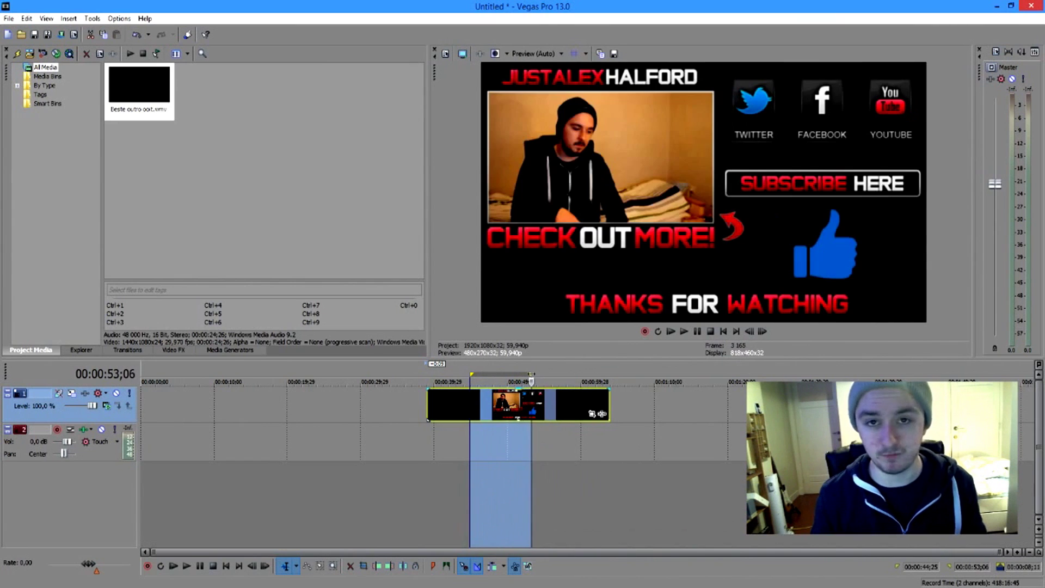
left_click(8, 18)
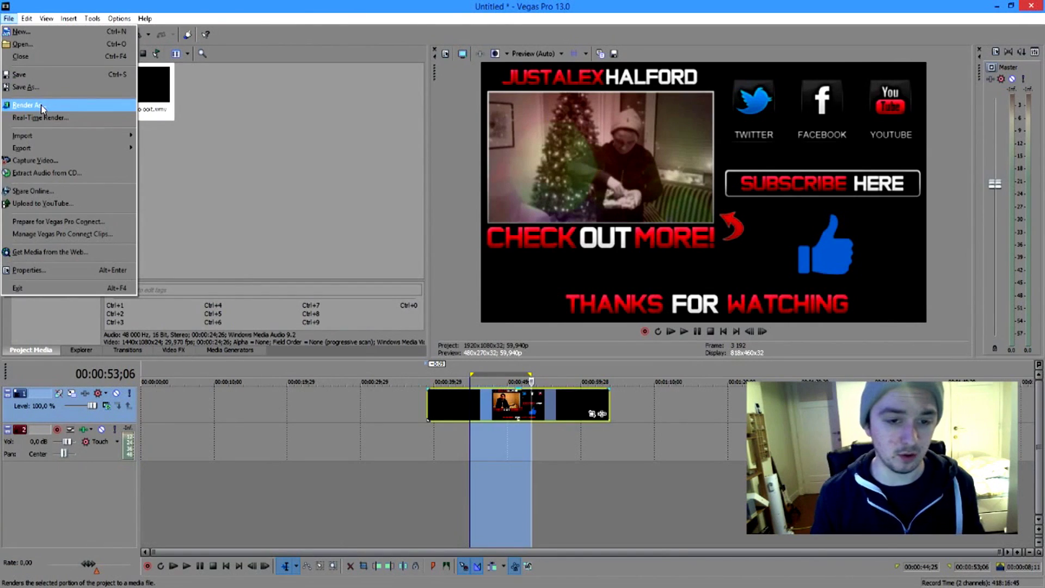
left_click(41, 108)
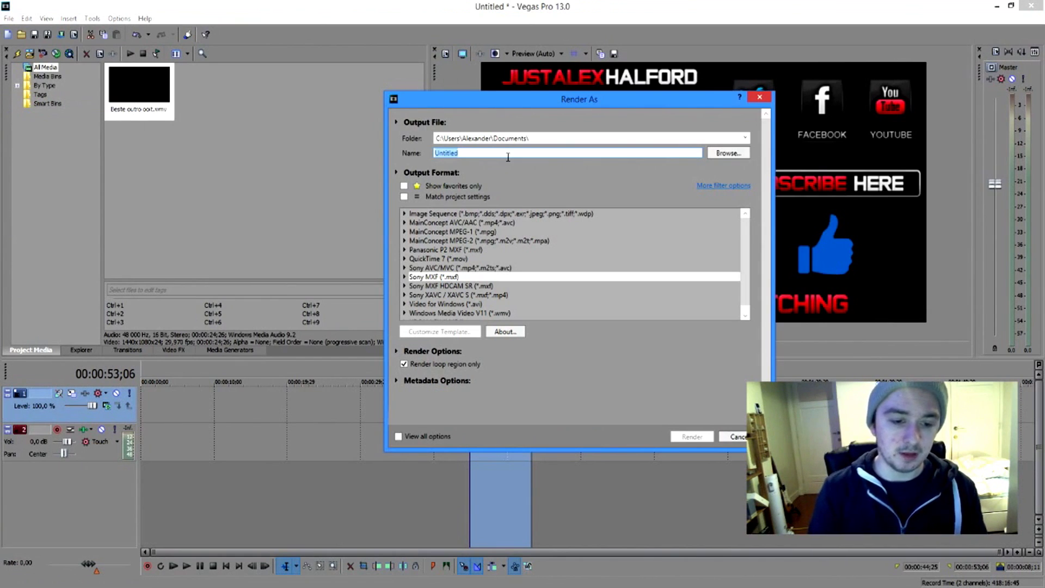
- Choose the XDCAM EX (*.MP4) render template HQ 1920x1080-24p, 35 Mbps VBR
scroll(592, 285, "down", 1)
left_click(468, 315)
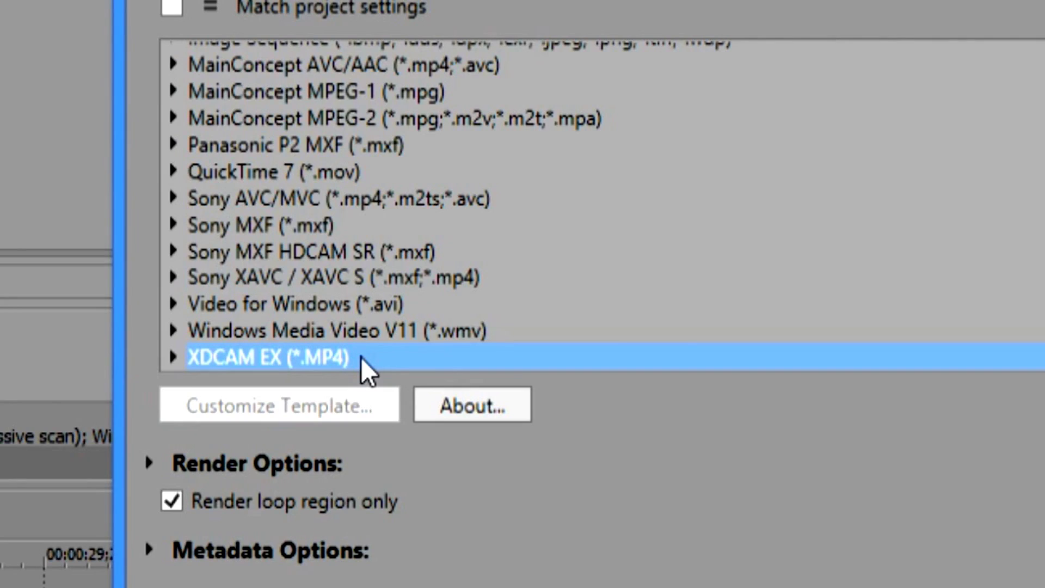
double_click(361, 357)
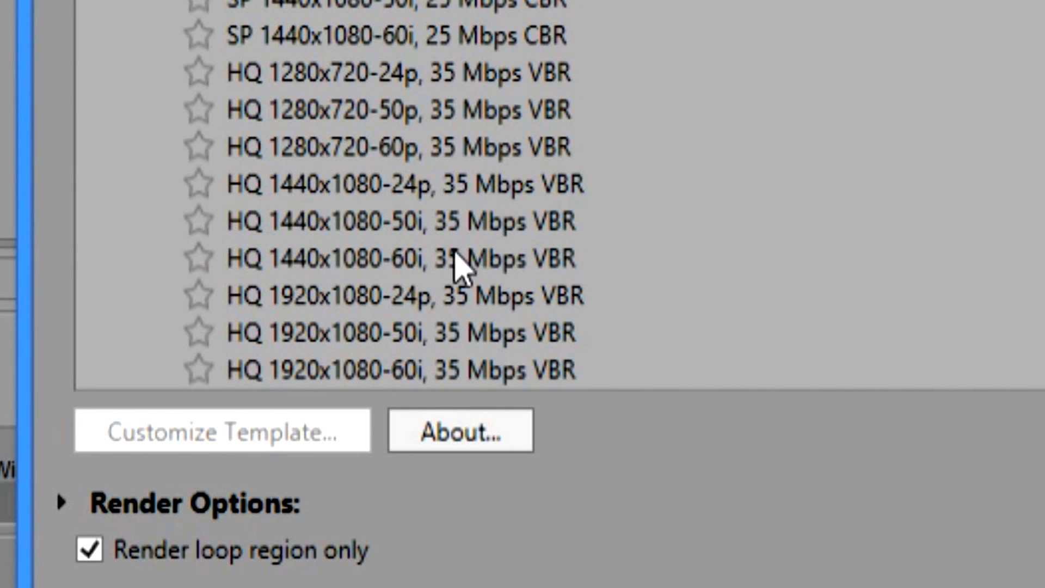
left_click(418, 299)
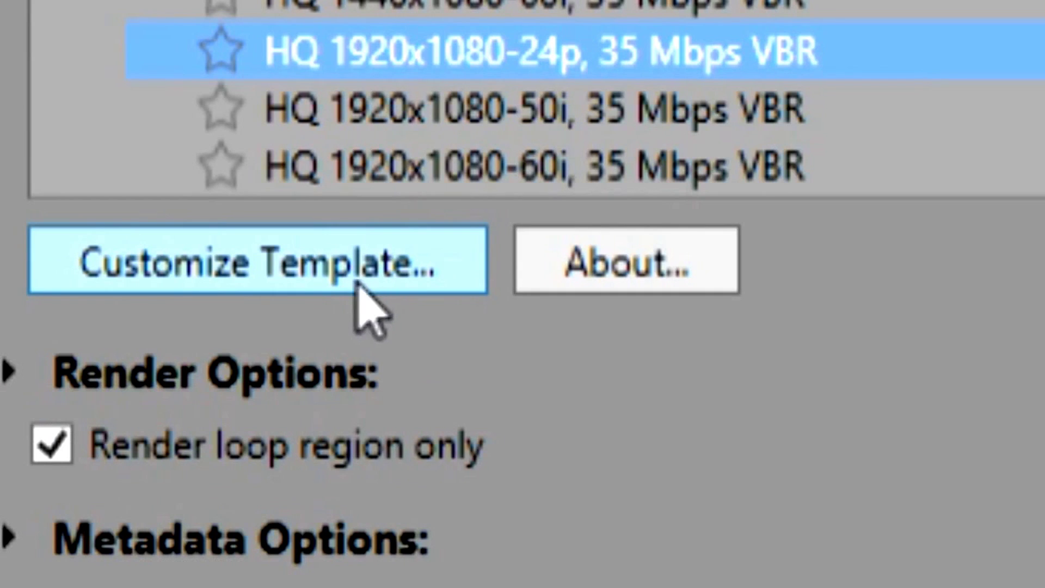
- Customize the chosen render template to a frame rate of 59.940 and start rendering the loop region
left_click(457, 334)
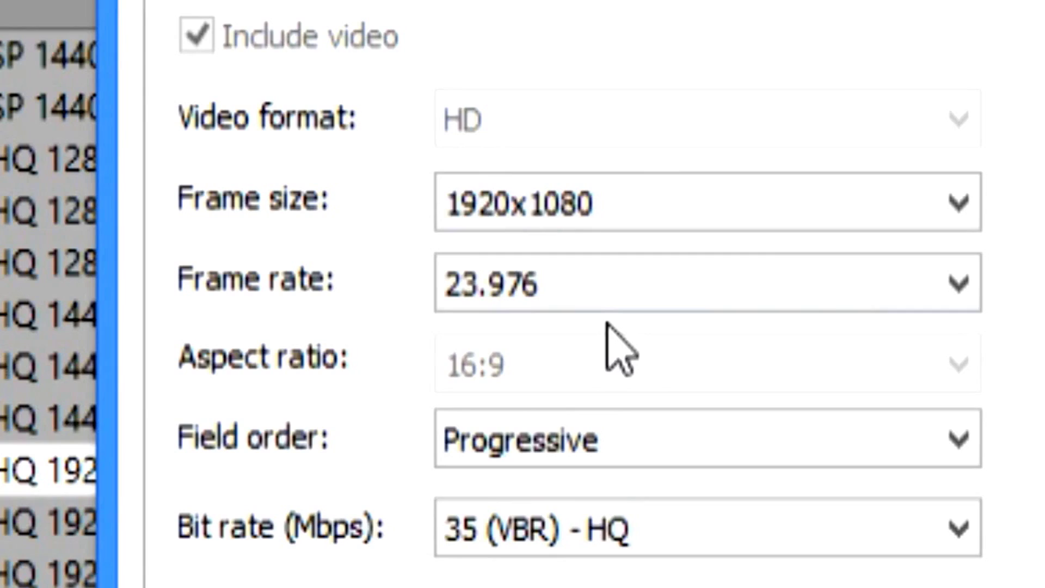
left_click(564, 261)
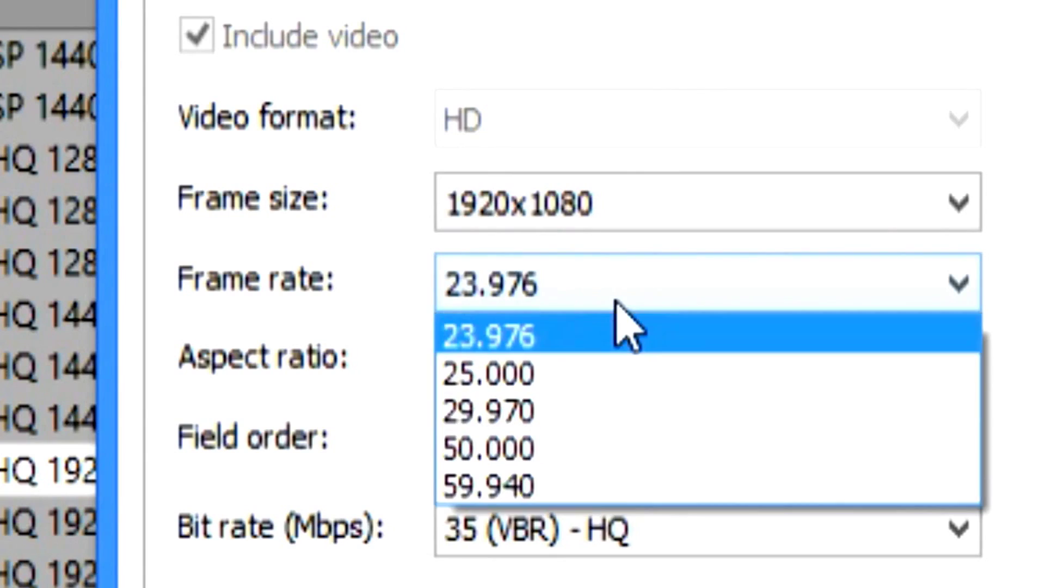
left_click(620, 489)
left_click(619, 351)
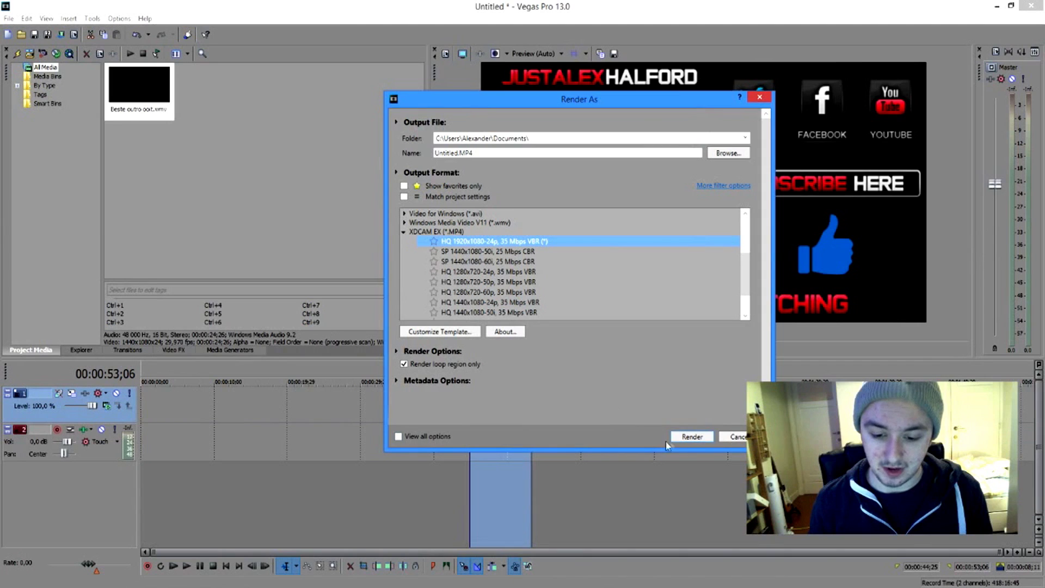
left_click(690, 437)
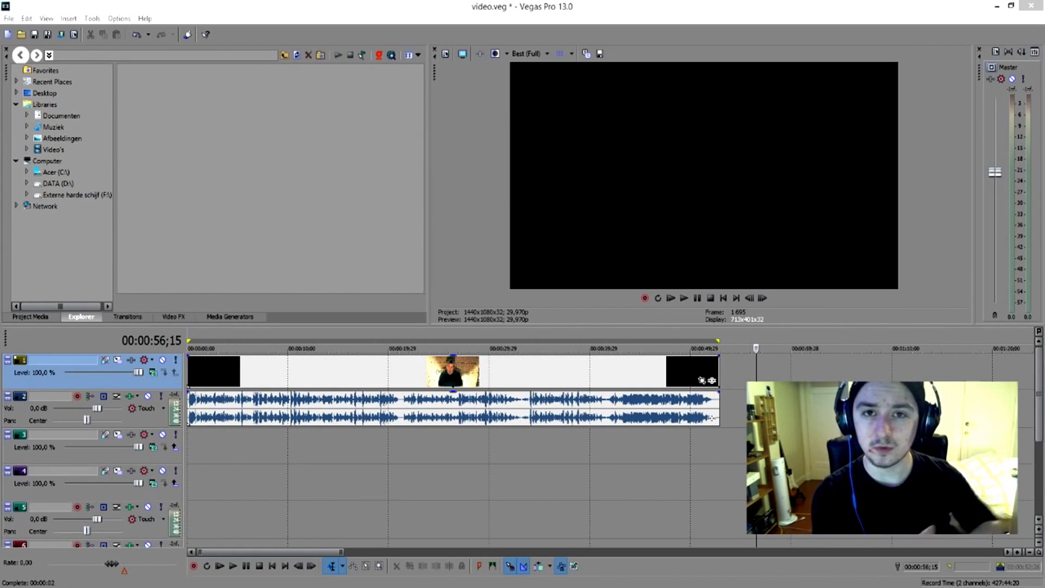
- In the video.veg project, duplicate the clip's audio event onto a new track directly below the original audio
left_click(435, 376)
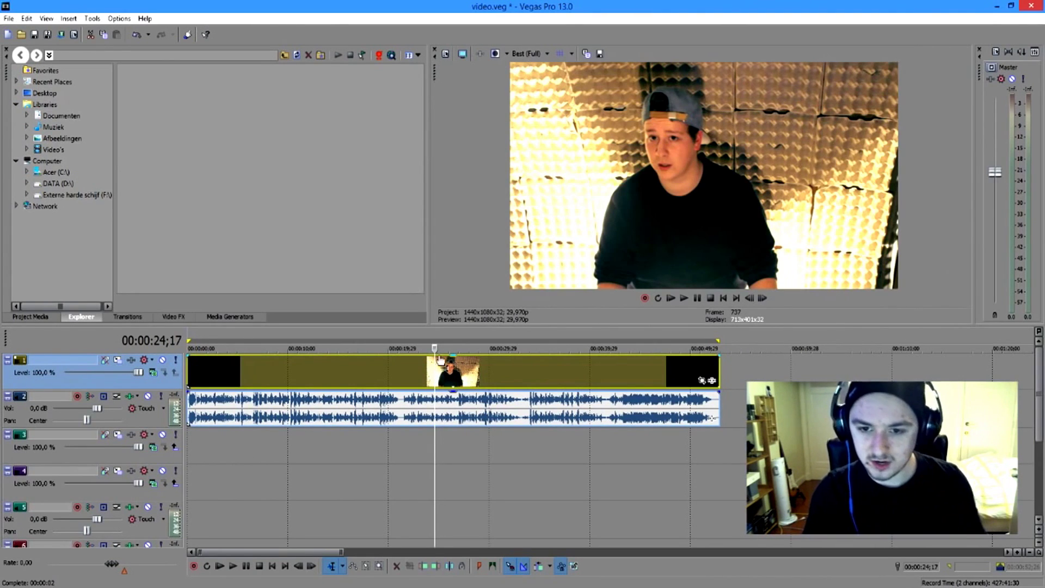
left_click(516, 346)
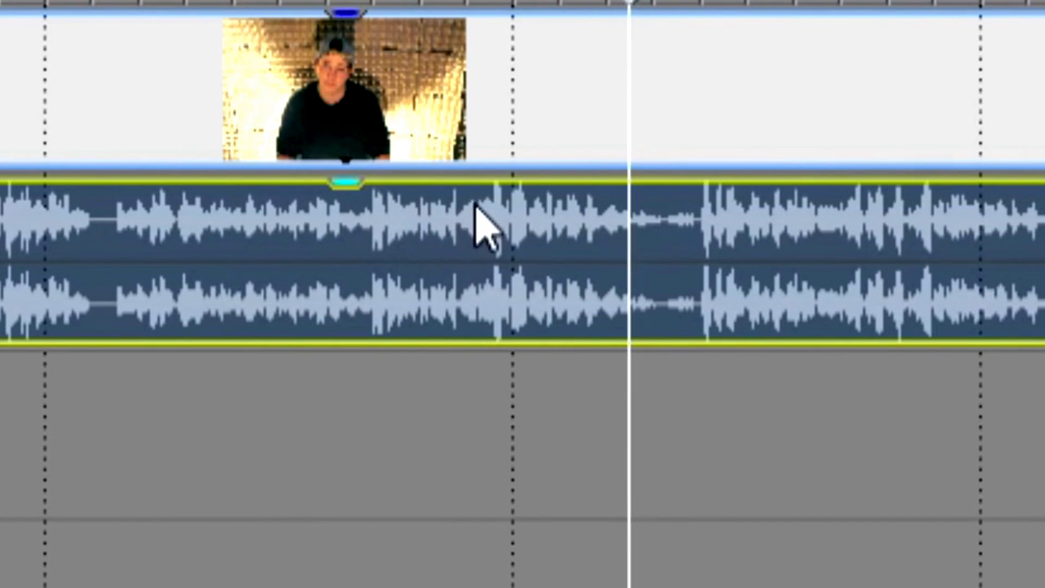
left_click(511, 394)
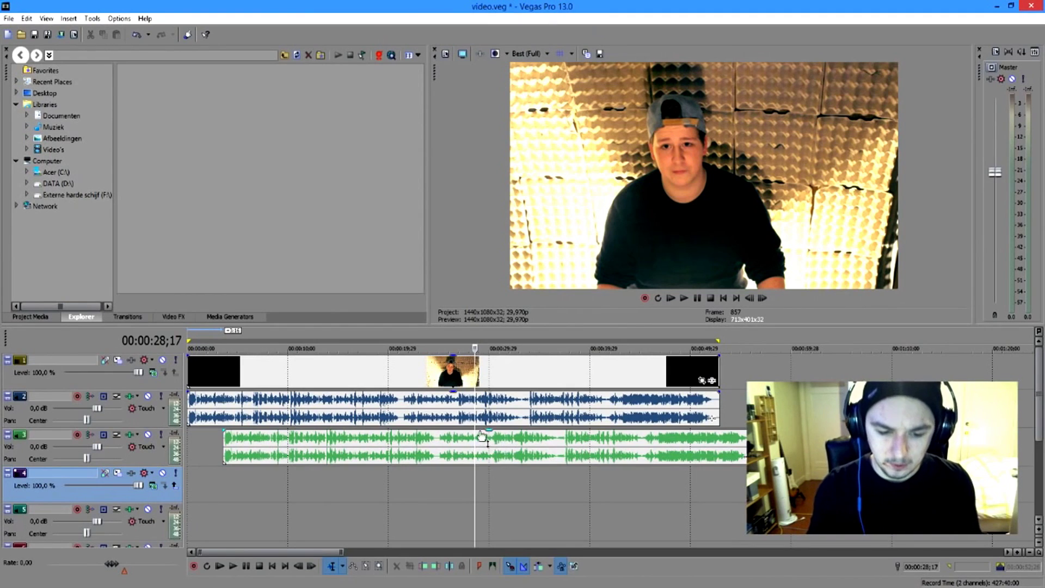
- Move the duplicated audio event earlier until its waveform lines up with the original audio around 00:00:20;17
scroll(397, 380, "up", 3)
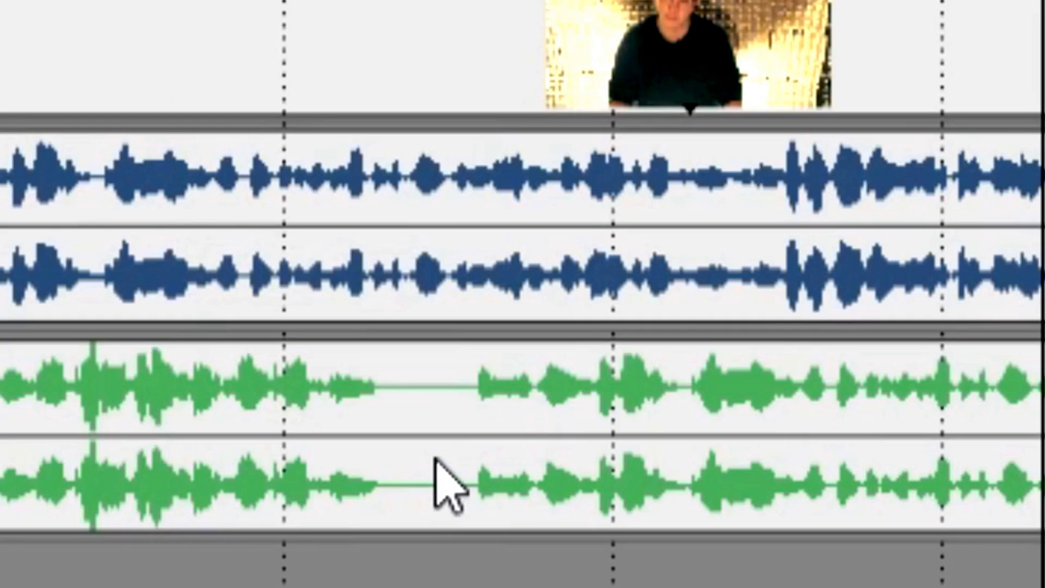
left_click_drag(492, 456, 460, 454)
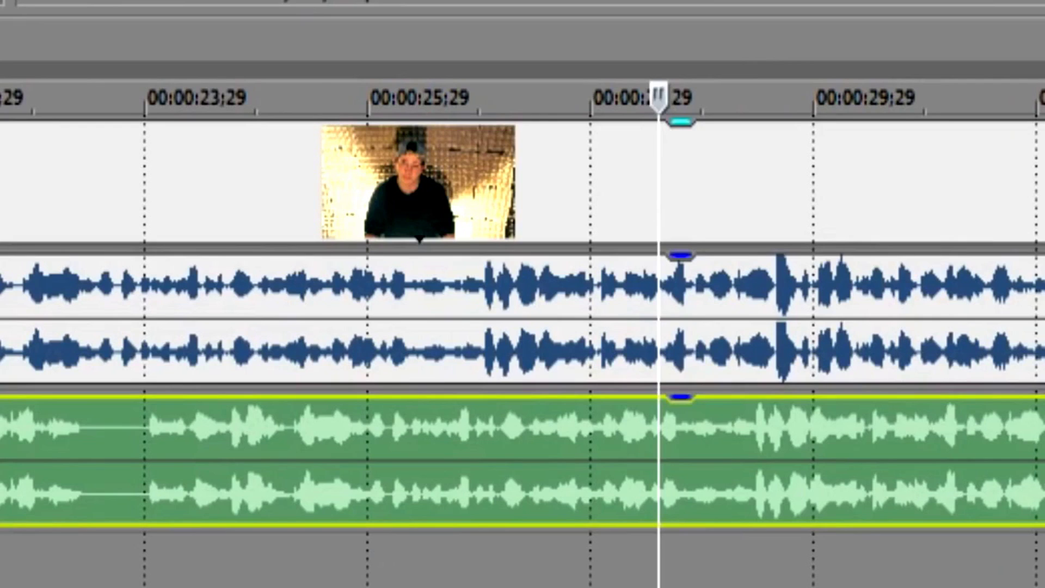
scroll(464, 362, "up", 4)
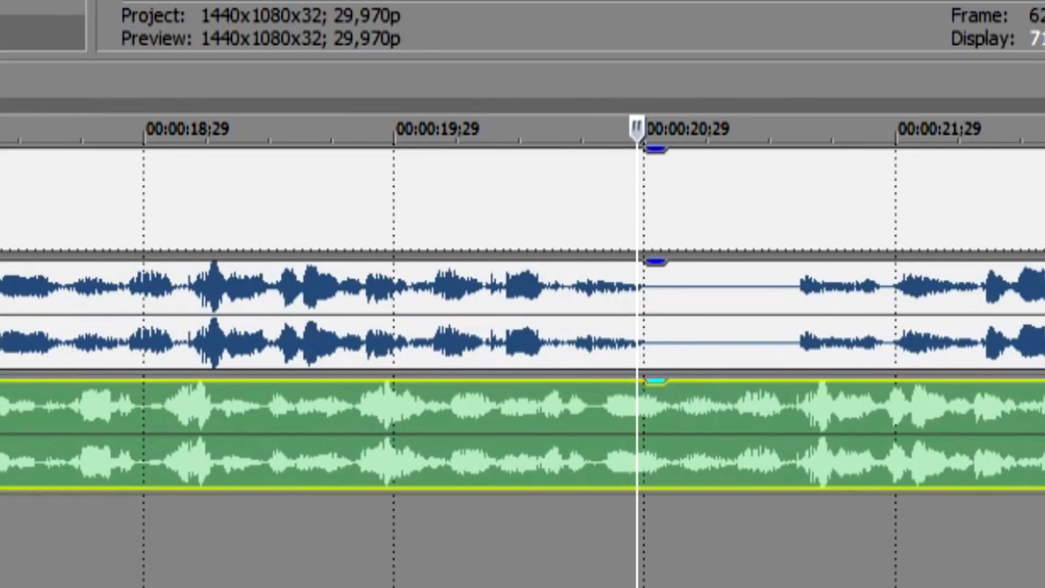
left_click_drag(1024, 479, 891, 489)
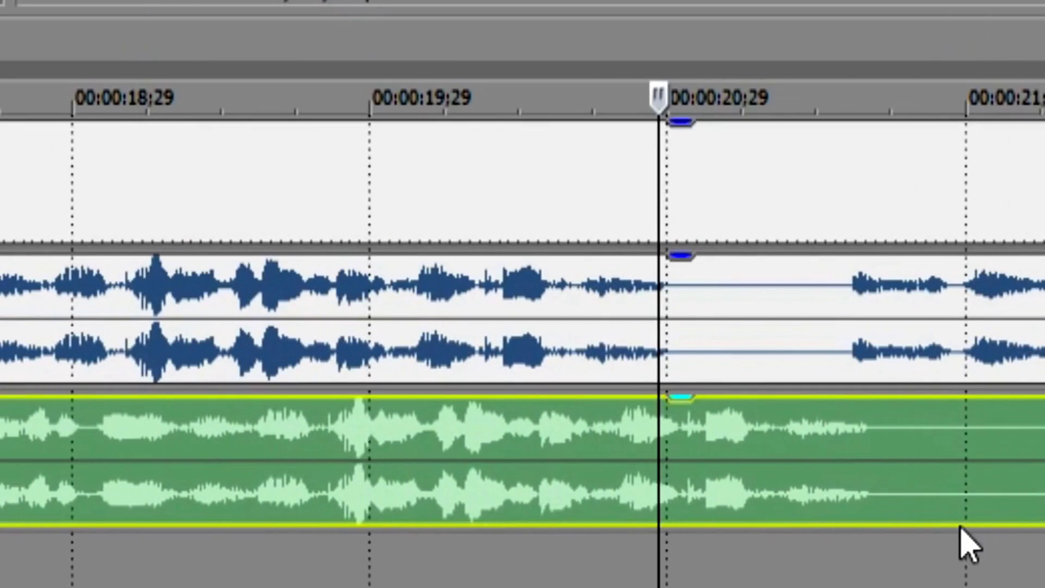
left_click_drag(960, 526, 778, 522)
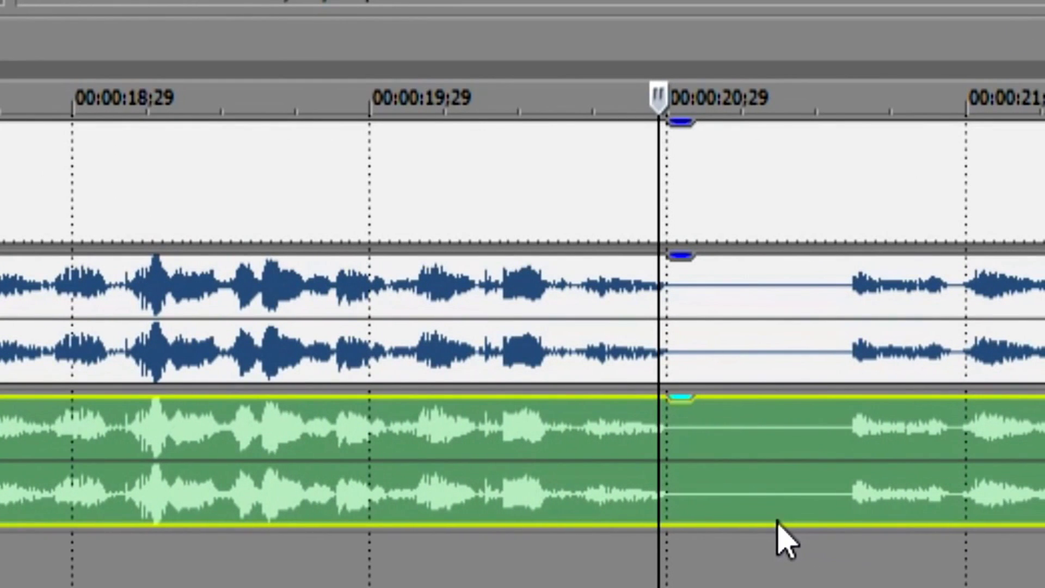
left_click(559, 93)
scroll(613, 170, "up", 10)
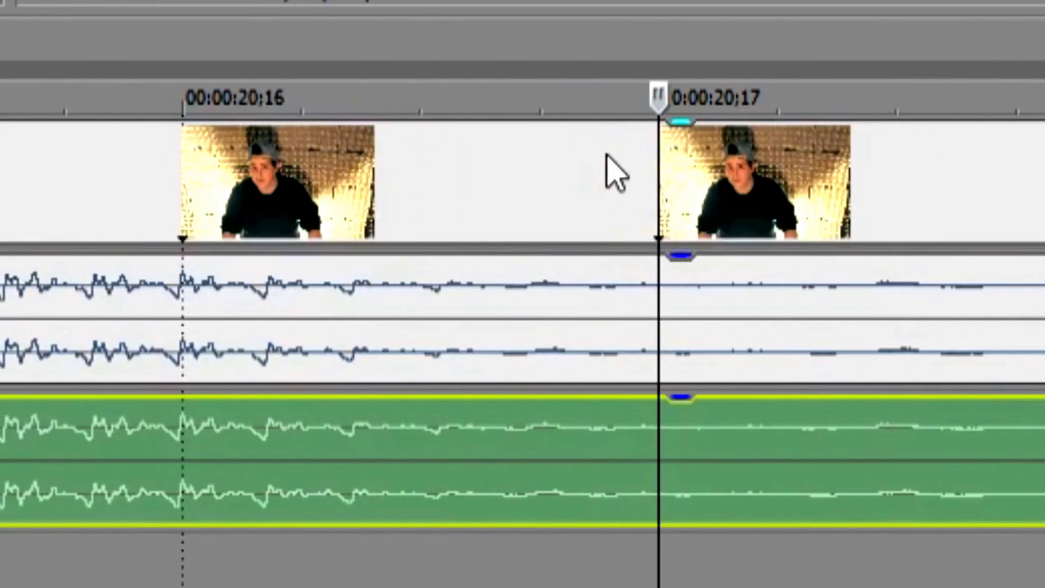
- Offset the audio copy slightly later than the original and play both tracks from 00:00:14;08
scroll(700, 217, "down", 6)
scroll(897, 496, "down", 3)
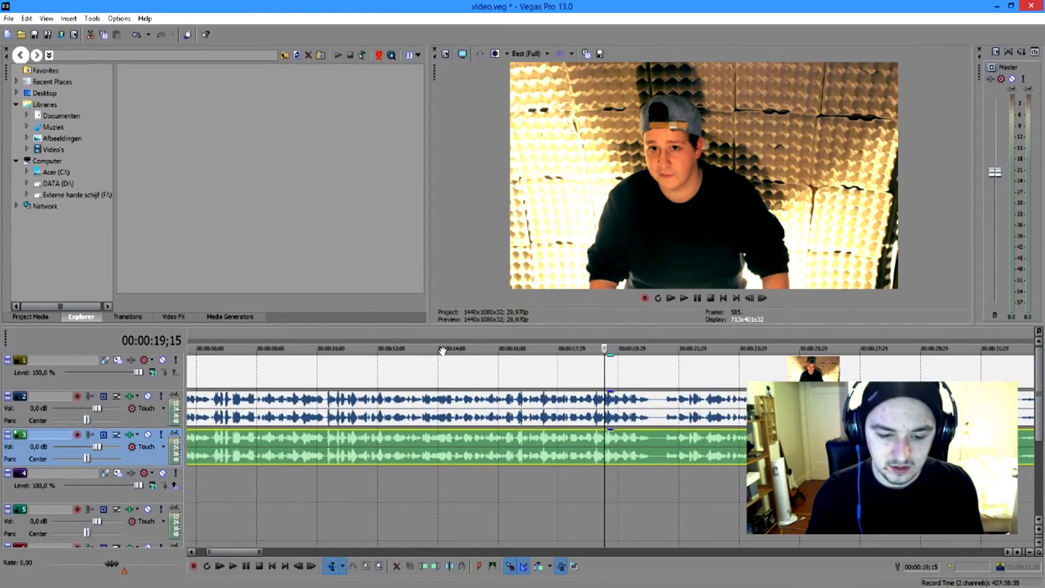
left_click(445, 350)
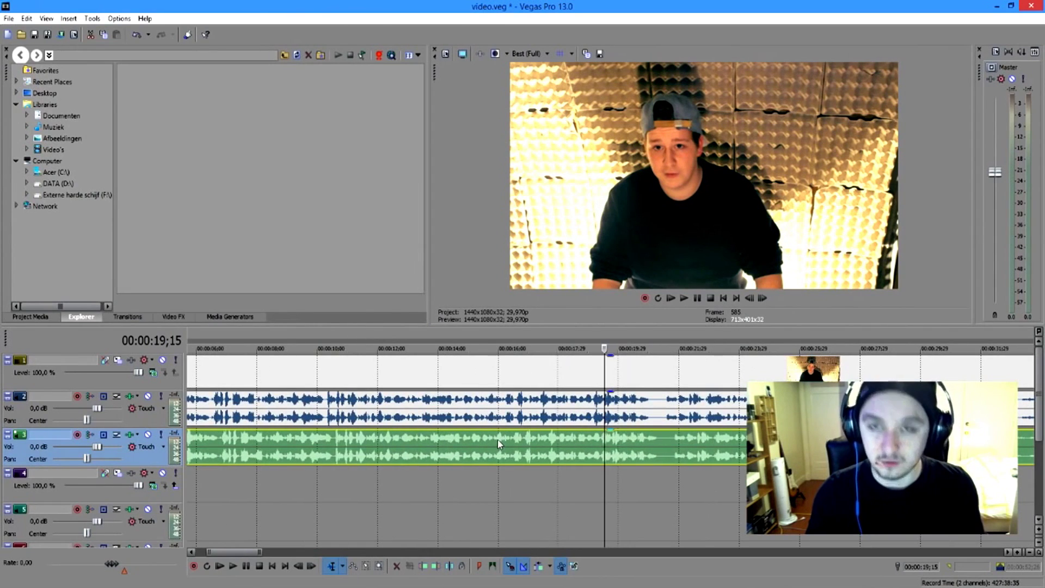
left_click(461, 372)
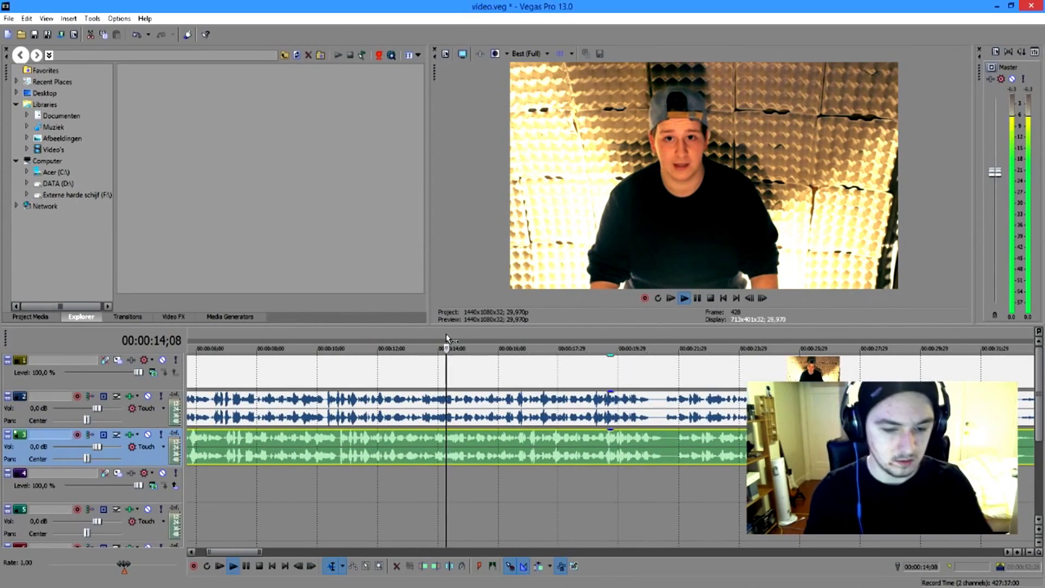
key("space")
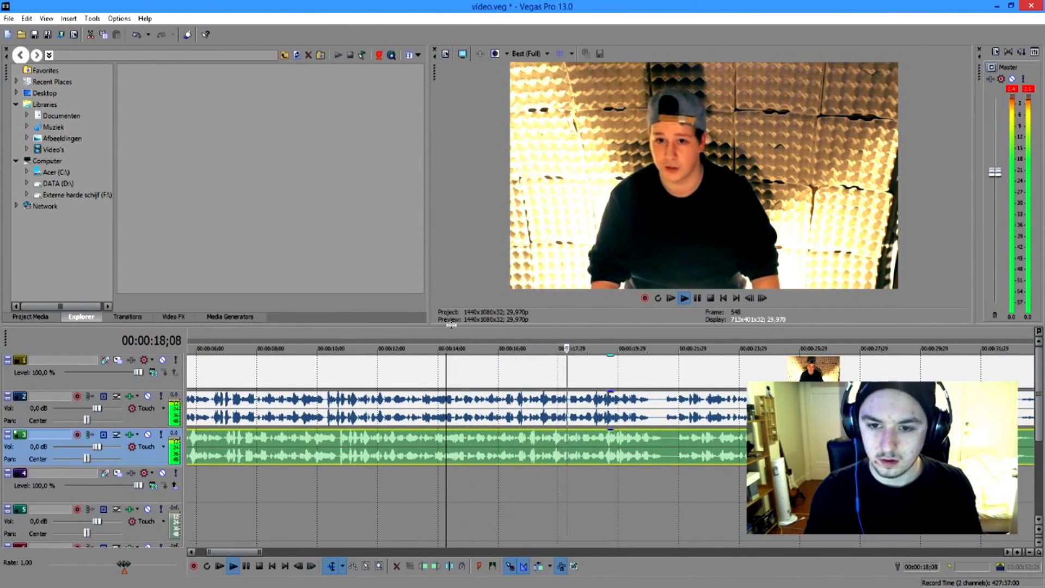
key("space")
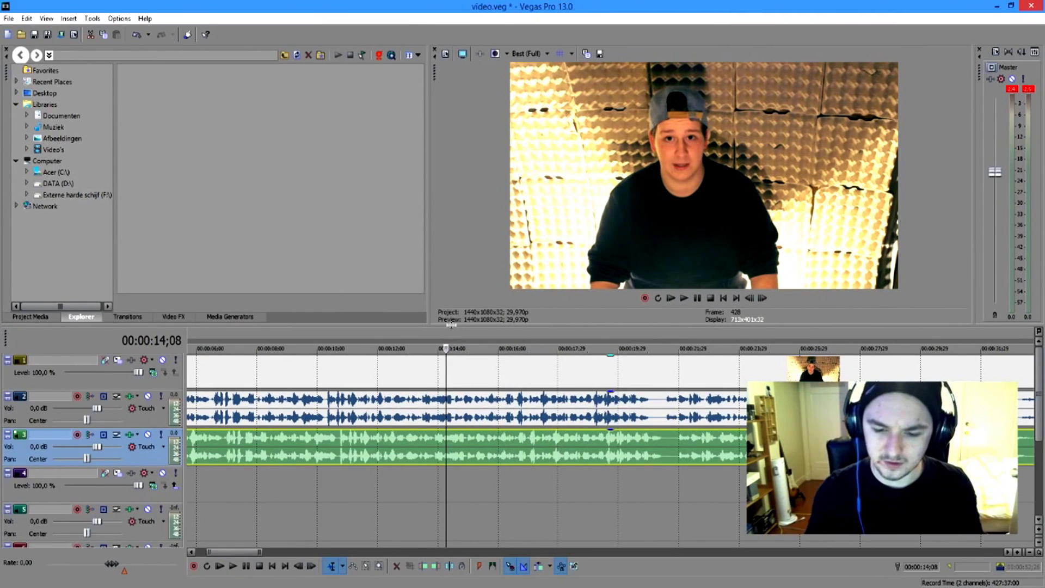
- Shift the audio copy slightly earlier, closer to the original, and replay from 00:00:14;08 to compare
left_click_drag(664, 452, 658, 452)
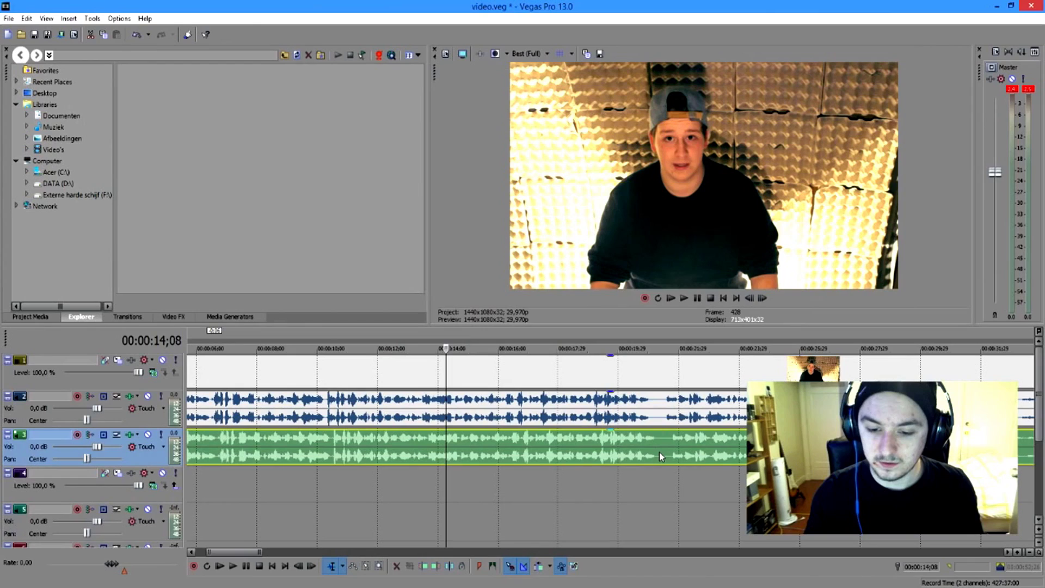
key("space")
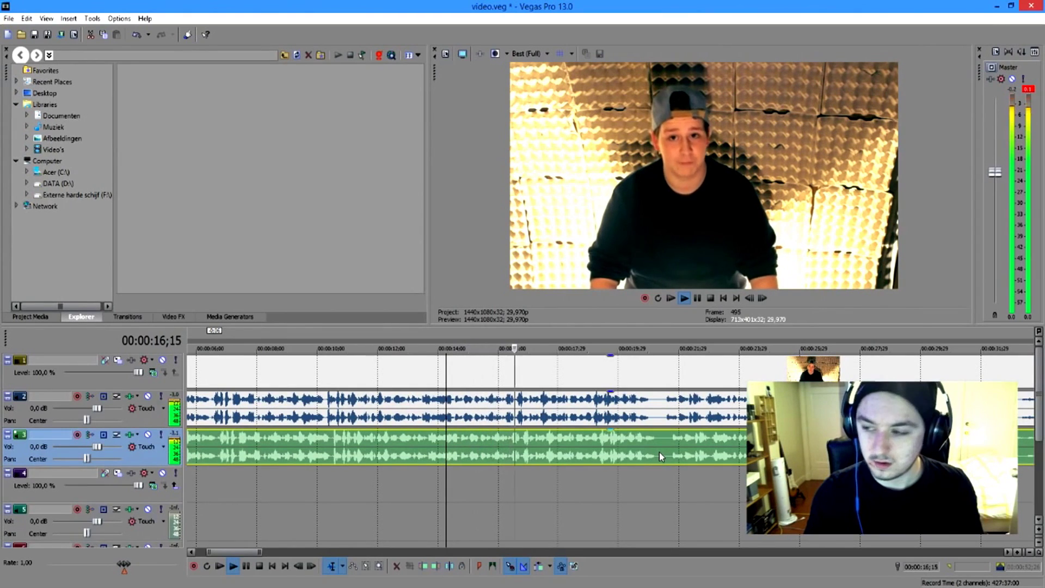
key("space")
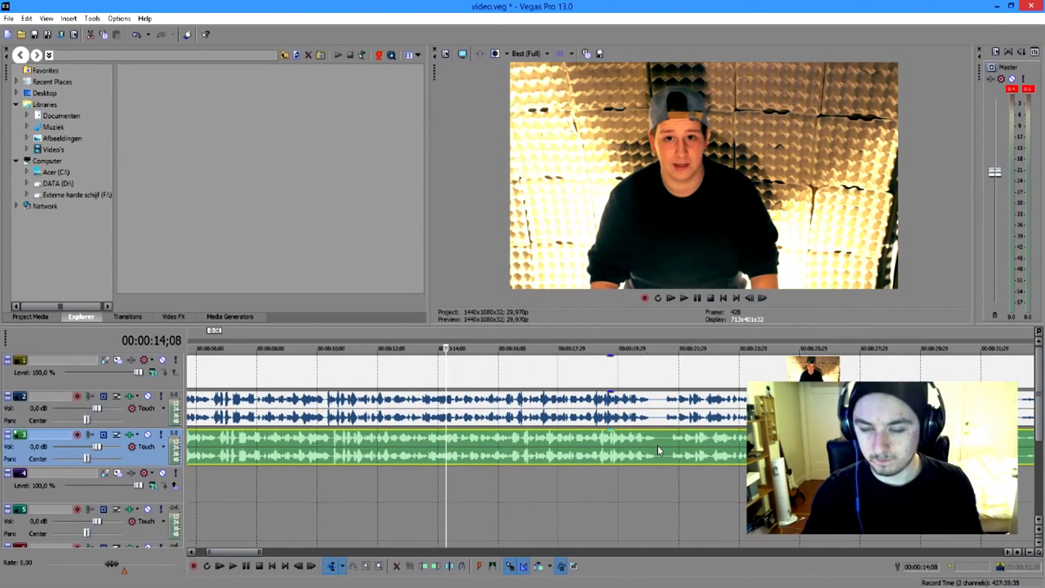
- Nudge the audio copy earlier in small increments until its waveform matches the original, and place the cursor at 00:00:13;29
scroll(632, 338, "up", 2)
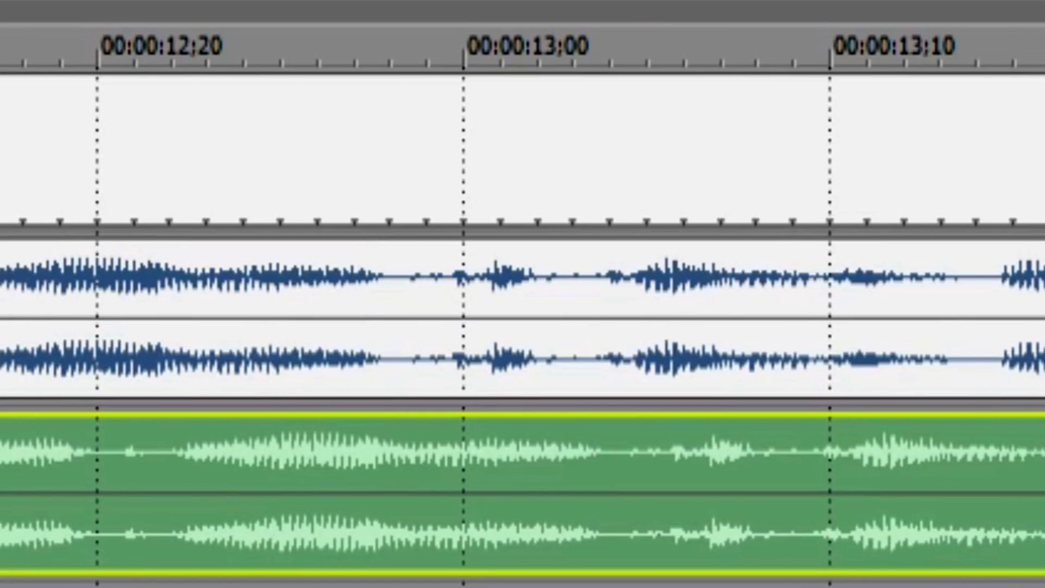
key("KP_4")
key("KP_4")
key("KP_4")
key("KP_4")
key("KP_4")
key("KP_4")
key("KP_4")
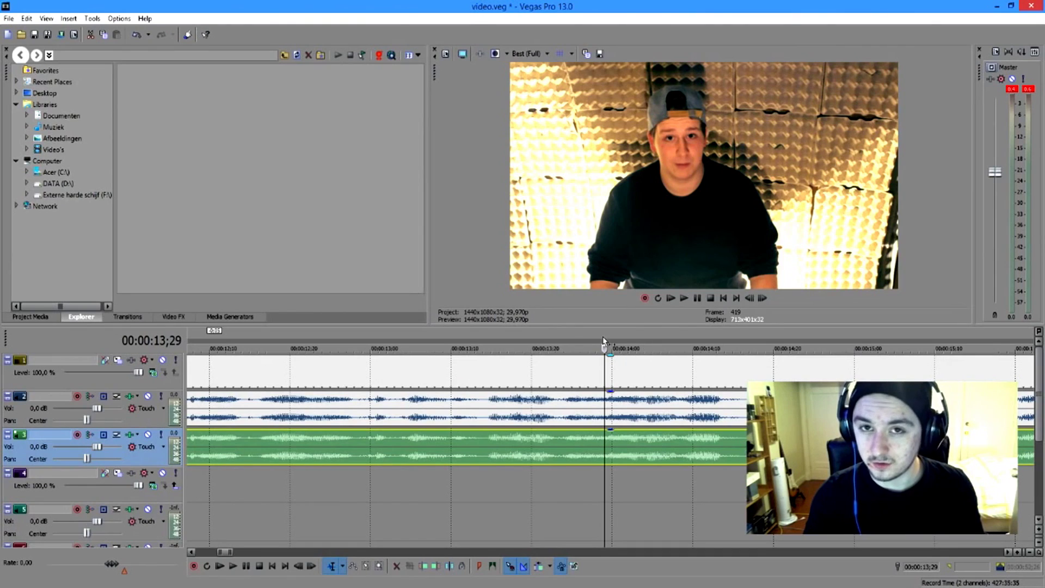
- Play both audio tracks from 00:00:13;29 to check their alignment
scroll(537, 337, "down", 8)
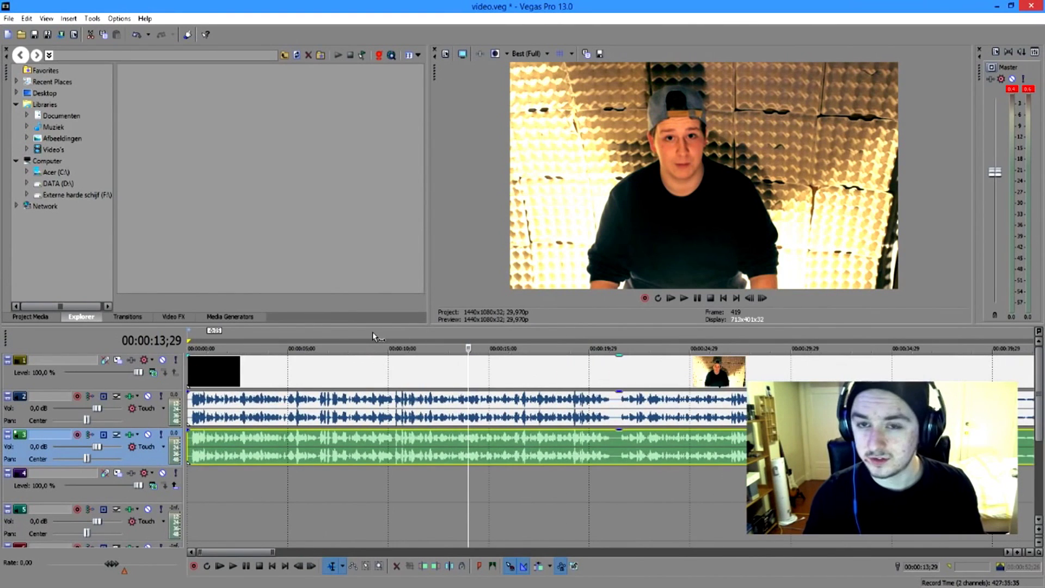
key("space")
scroll(398, 343, "up", 3)
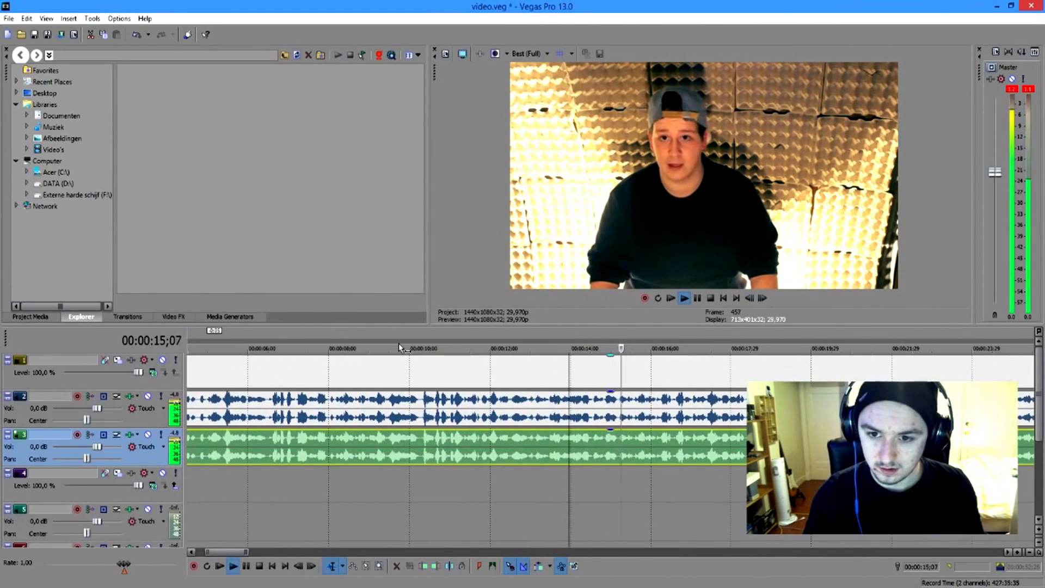
key("space")
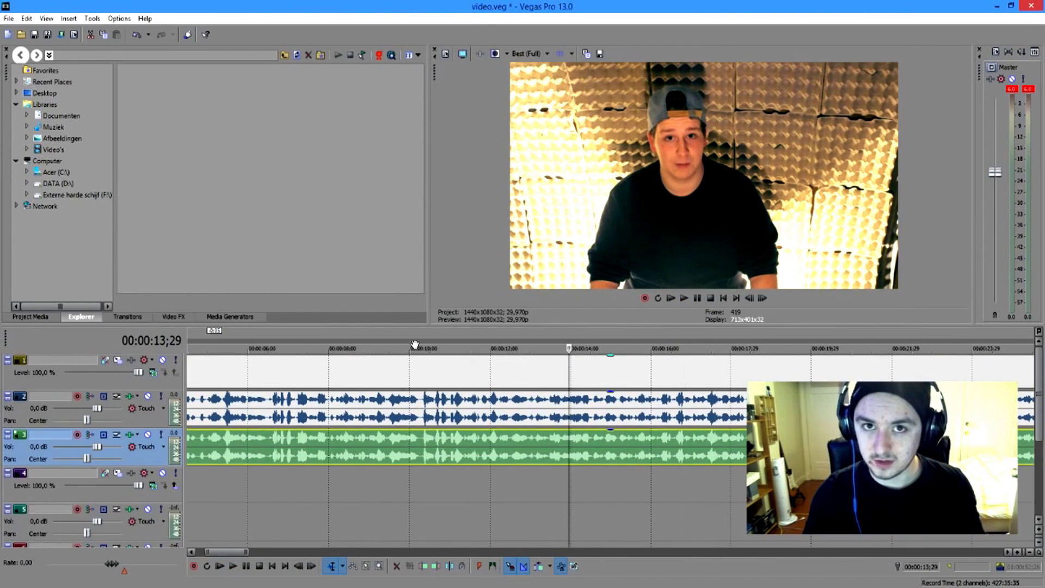
- Select the original audio event and move it about 2 seconds later, out of sync with the video event
left_click(481, 400)
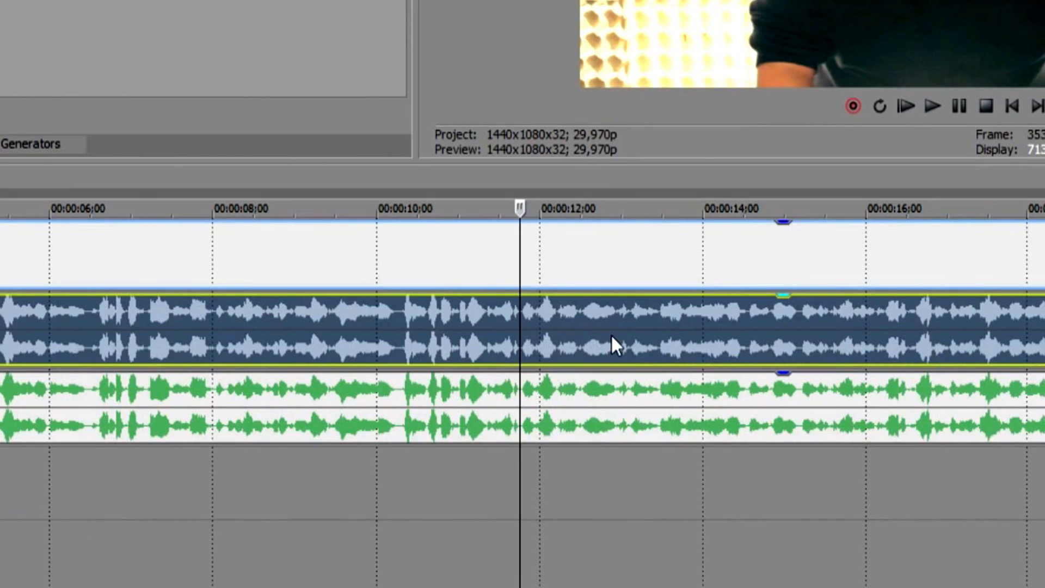
left_click(610, 334)
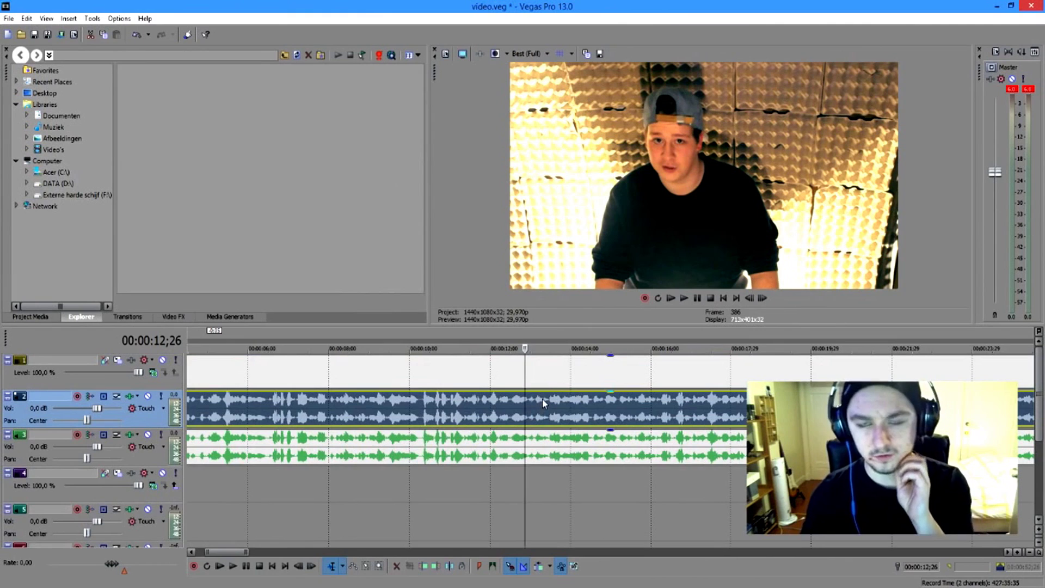
left_click(569, 415)
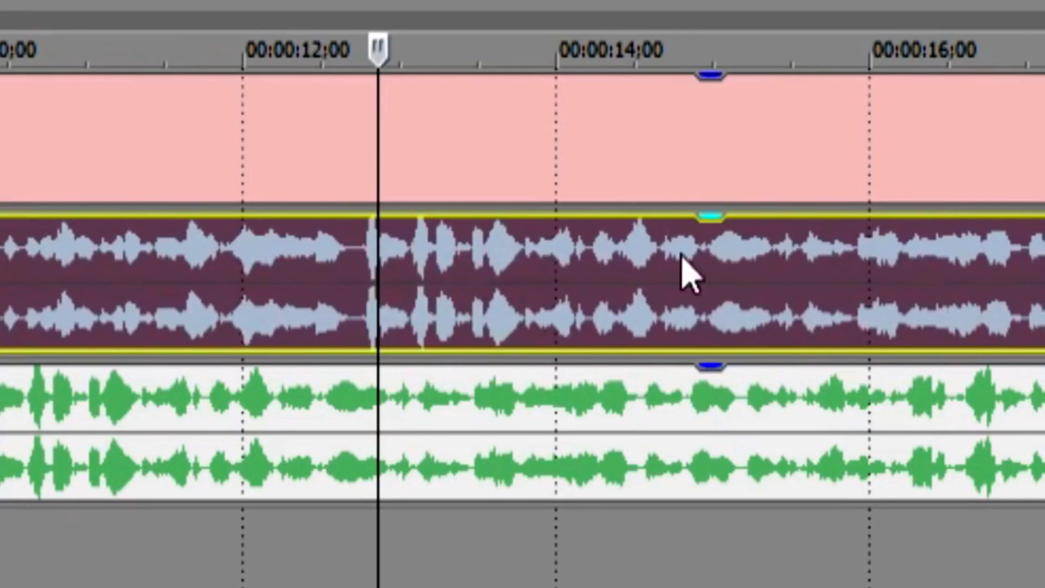
- Delete the out-of-sync original audio event and move the synchronized copy up into its place on track 2
key("Delete")
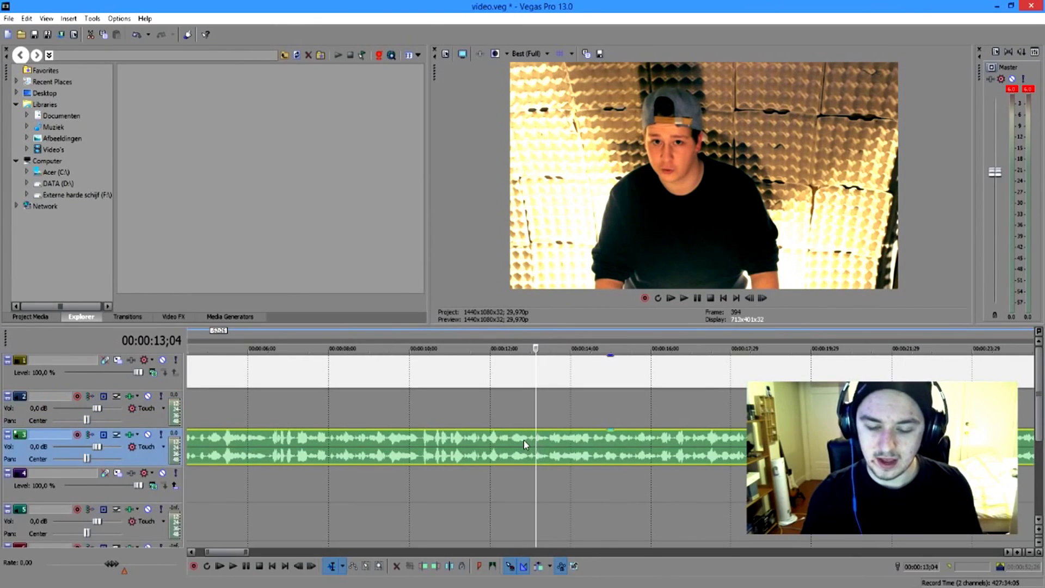
left_click(523, 443)
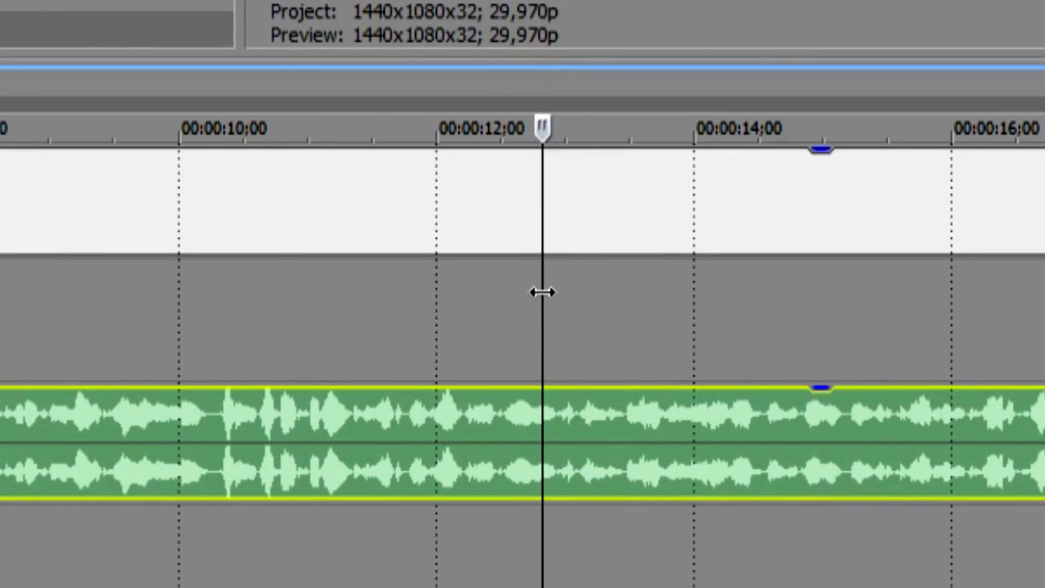
scroll(548, 303, "up", 5)
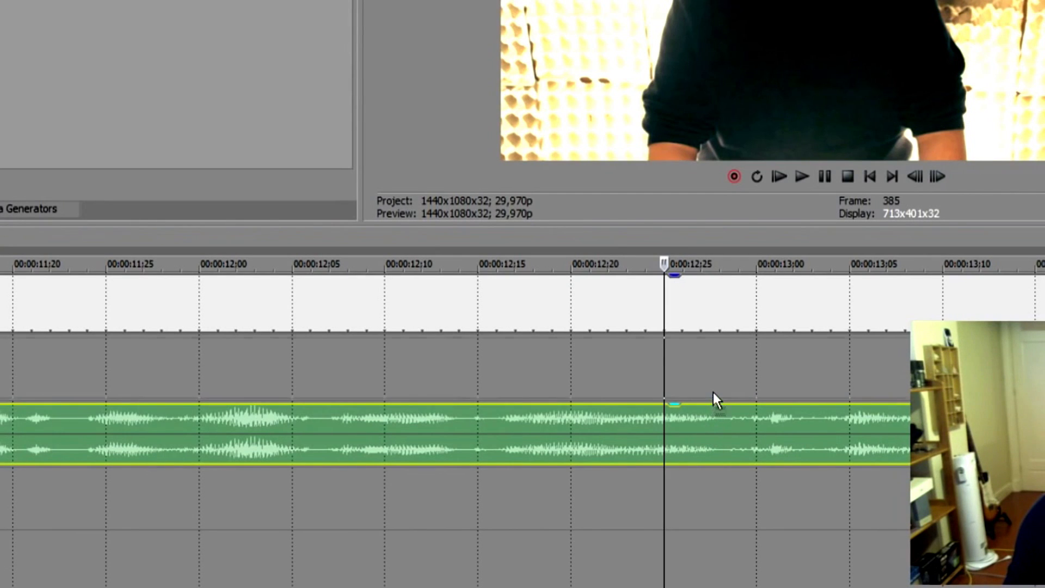
left_click(714, 400)
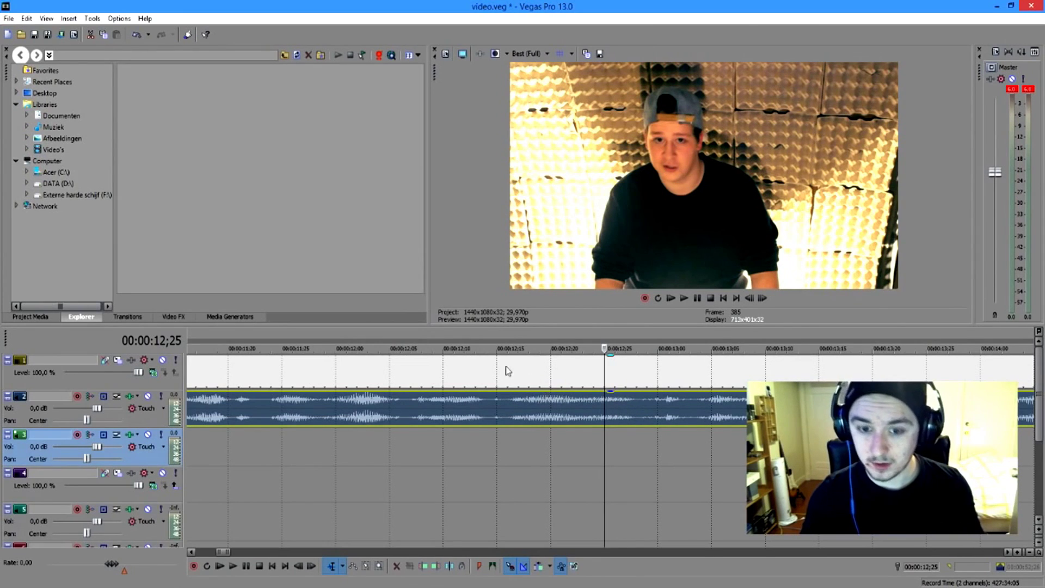
- Play the remaining audio with the video from 00:00:12;10 to check that they are in sync
left_click(443, 330)
scroll(452, 333, "down", 3)
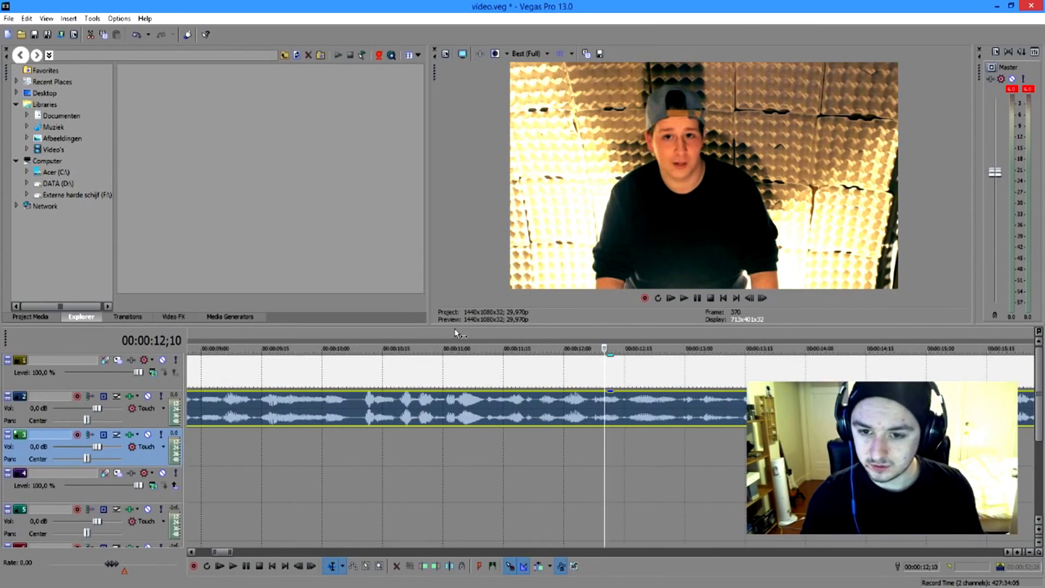
key("space")
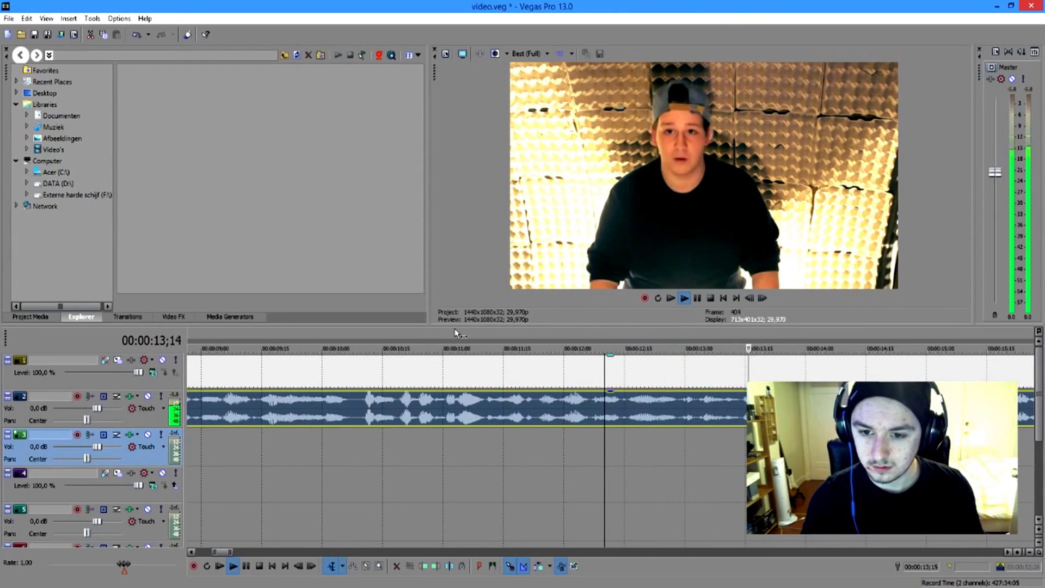
key("space")
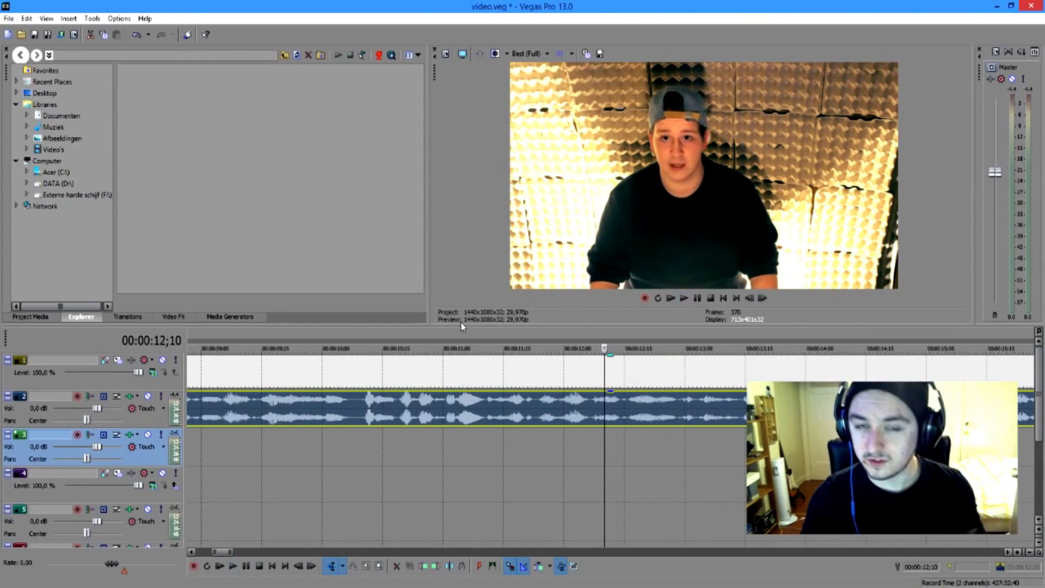
scroll(544, 348, "down", 2)
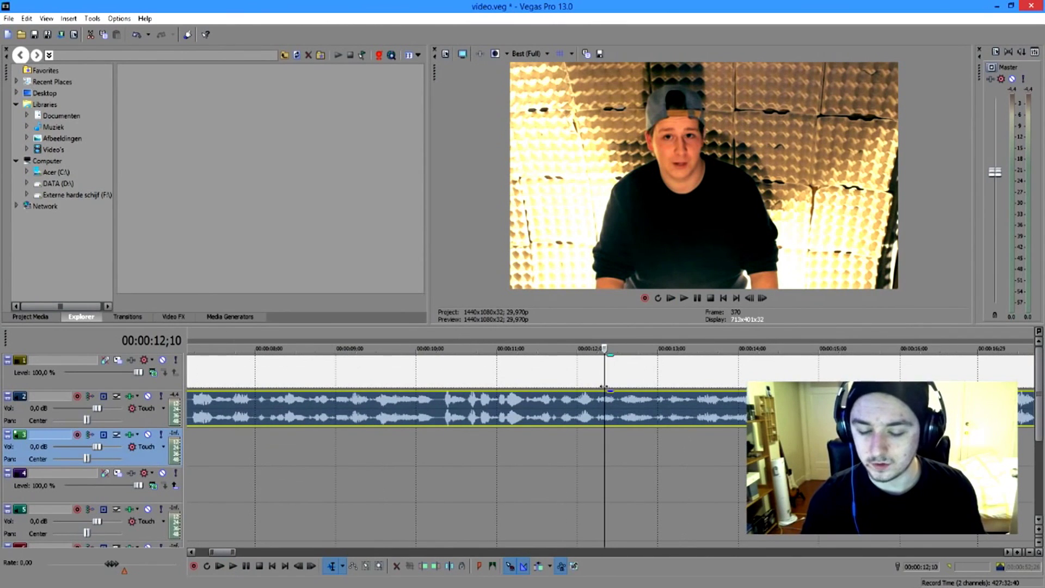
scroll(604, 387, "up", 3)
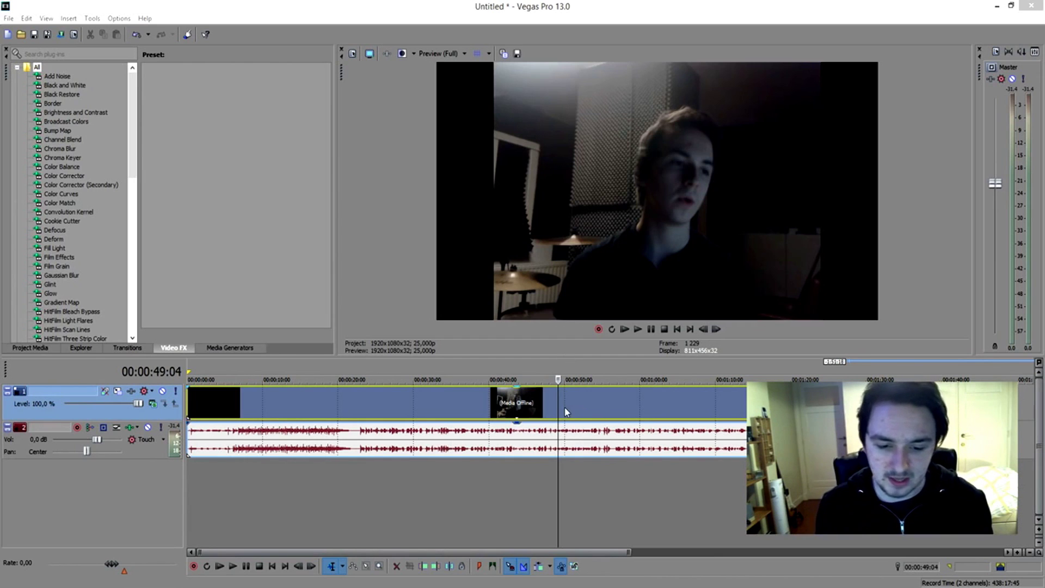
- Turn Maintain aspect ratio off and back on in the video event's properties and accept the dialog
left_click(580, 400)
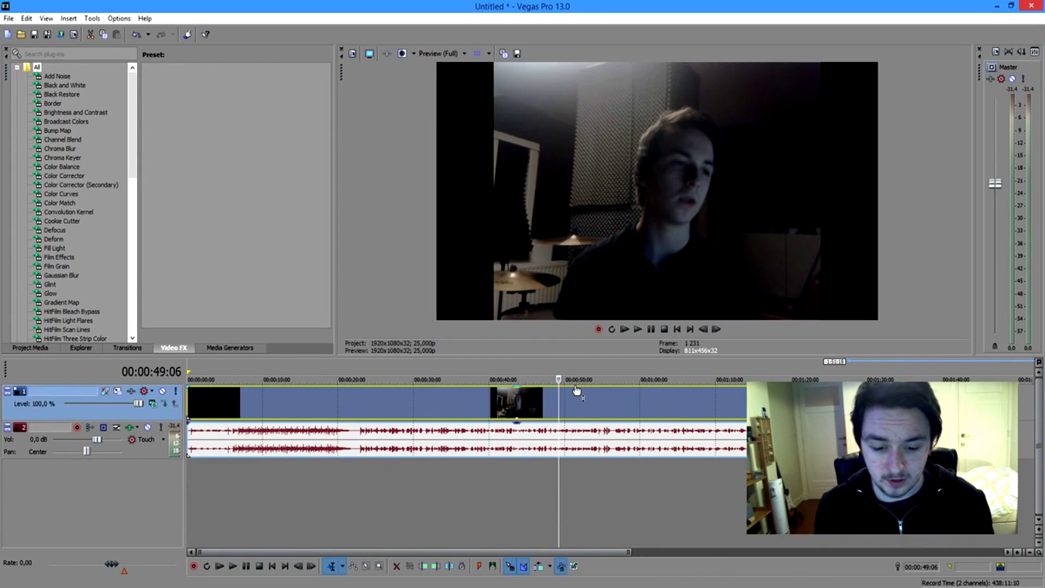
right_click(572, 398)
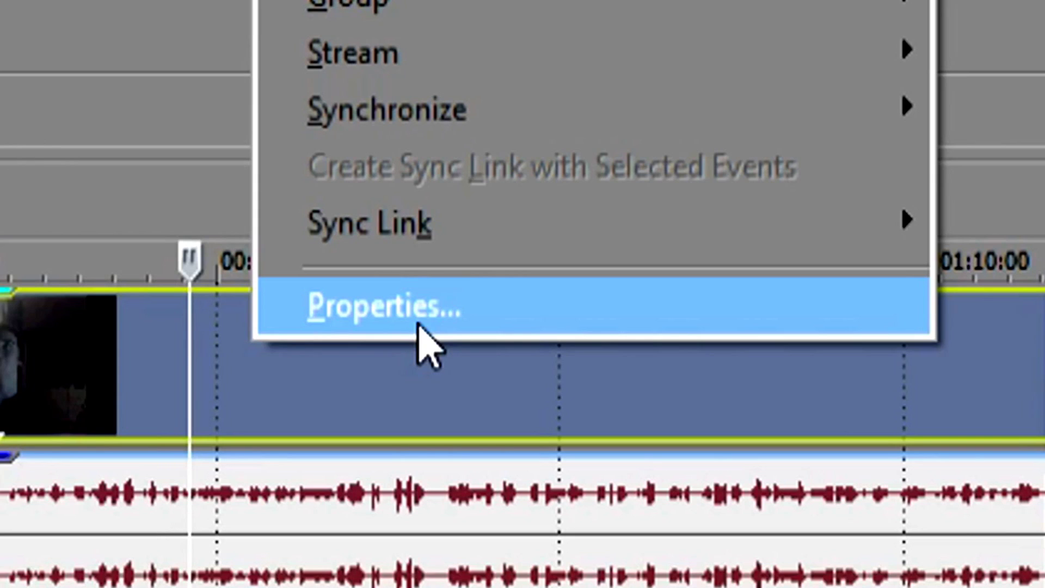
left_click(463, 317)
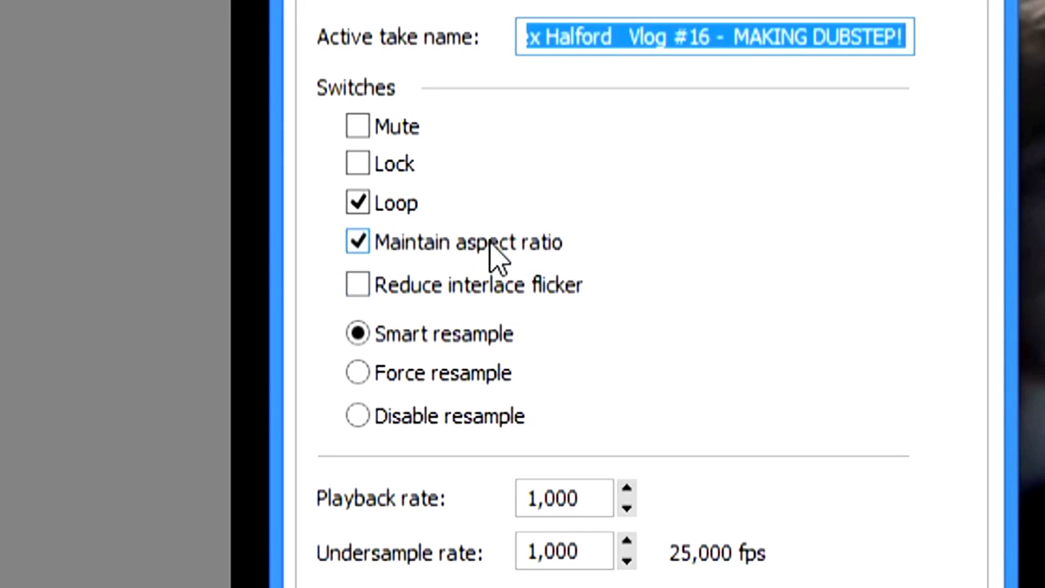
left_click(511, 185)
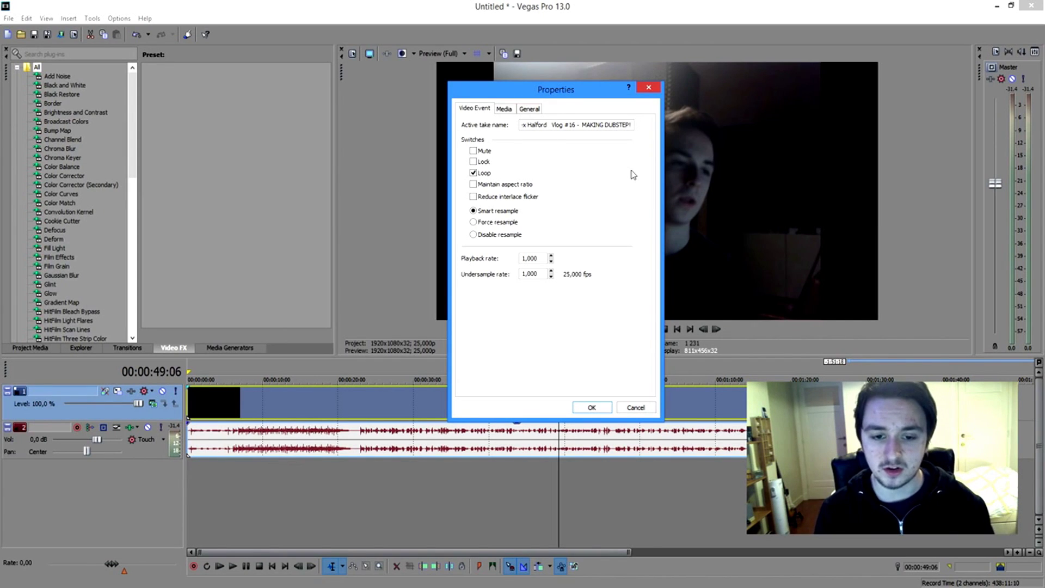
left_click(497, 185)
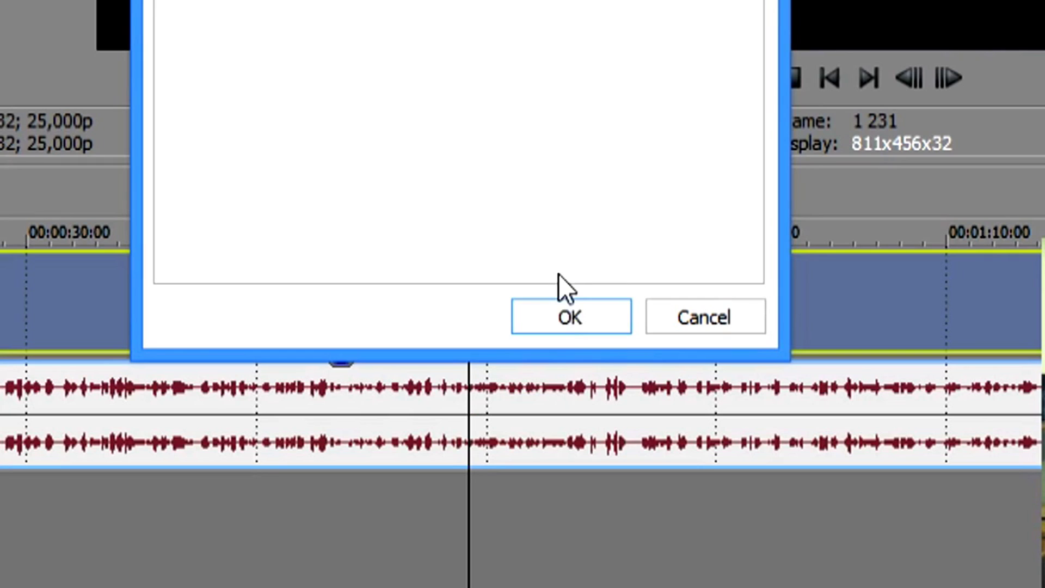
left_click(590, 408)
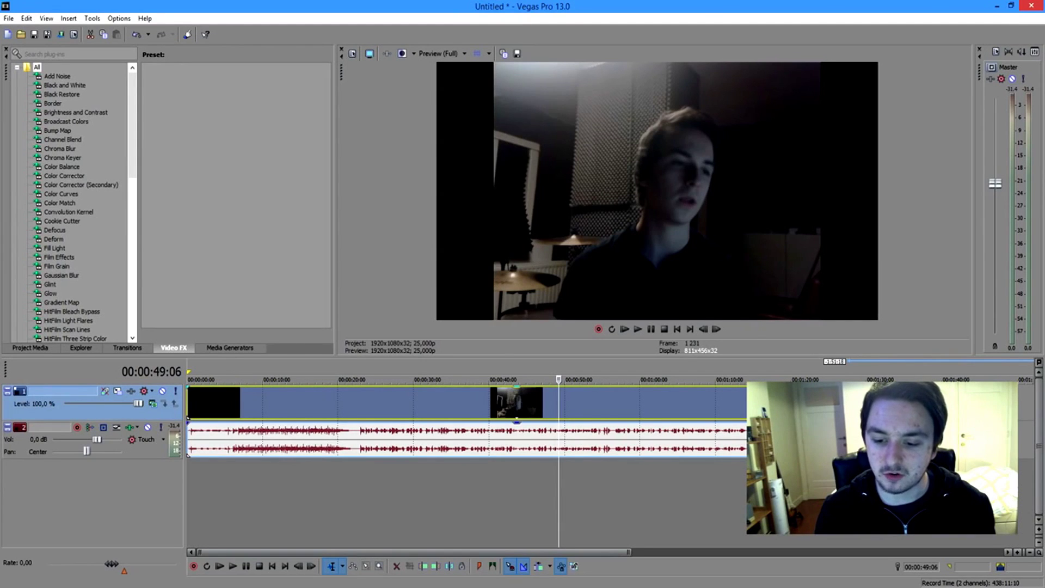
- Open Pan/Crop for the video event and freely reshape its crop frame to about 2030 by 1214.5
left_click(754, 390)
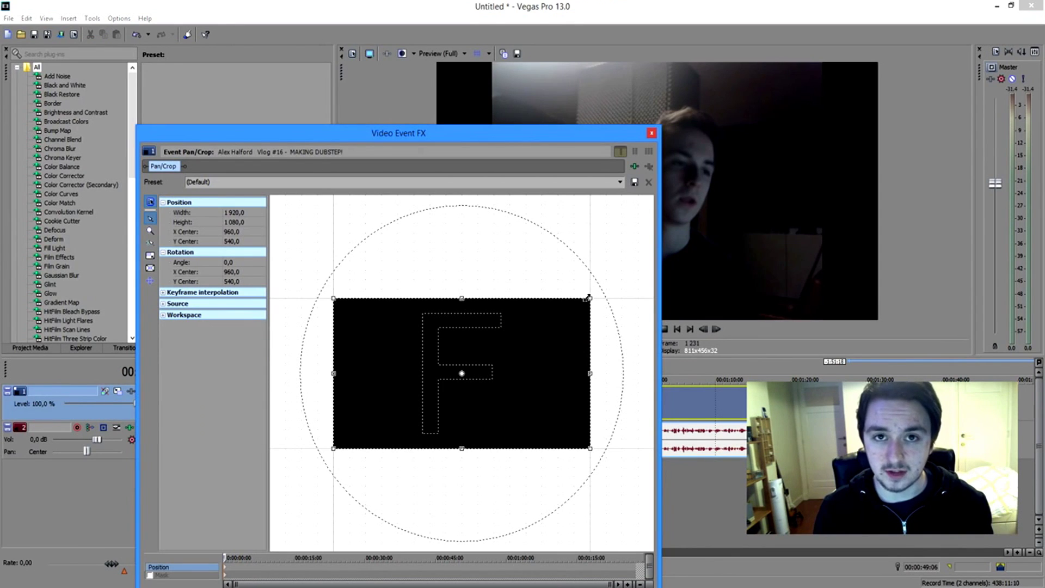
mouse_move(589, 298)
left_mouse_down()
mouse_move(602, 272)
mouse_move(650, 296)
mouse_move(550, 318)
mouse_move(549, 339)
mouse_move(581, 275)
mouse_move(590, 302)
mouse_move(574, 302)
left_mouse_up()
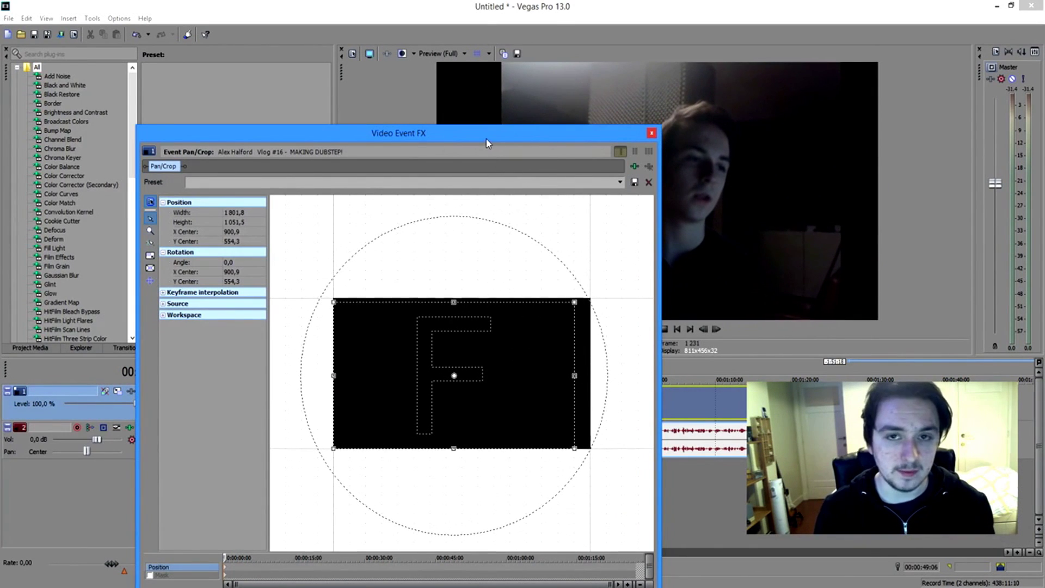
left_click_drag(492, 133, 561, 351)
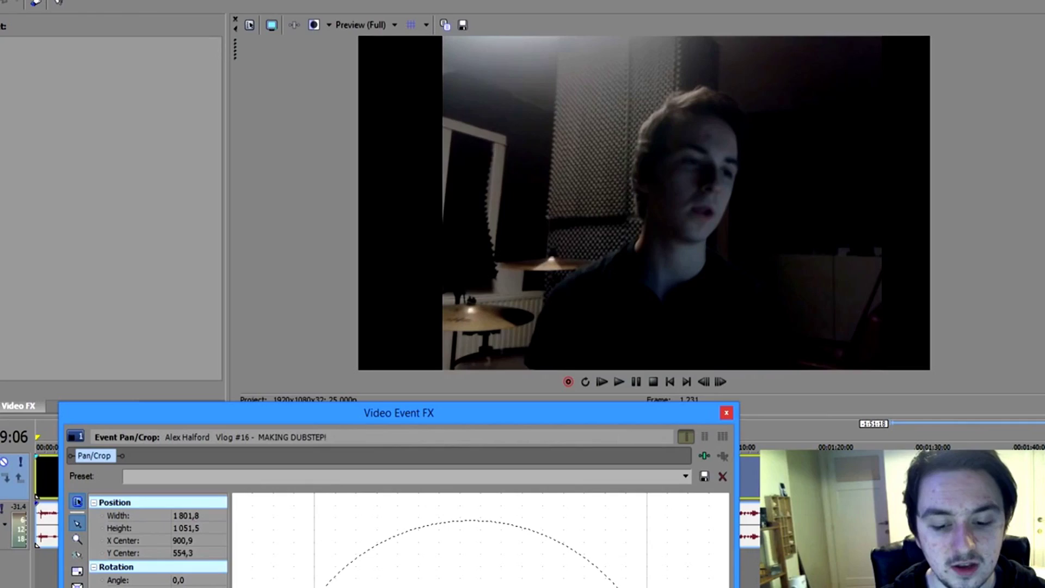
mouse_move(690, 585)
left_mouse_down()
mouse_move(678, 532)
mouse_move(693, 587)
left_mouse_up()
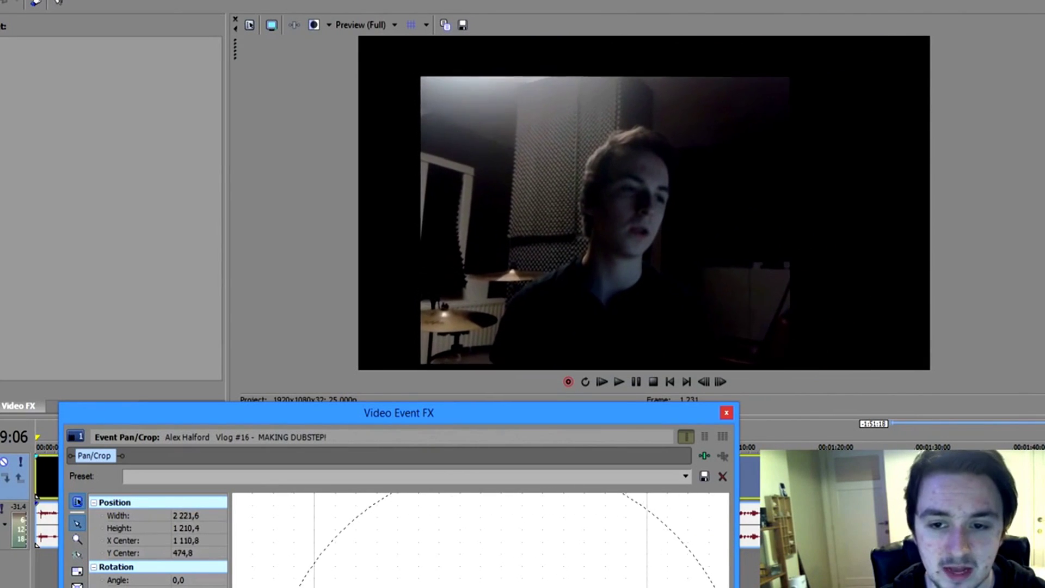
- Restore the default crop frame and close the event's Pan/Crop window
right_click(506, 559)
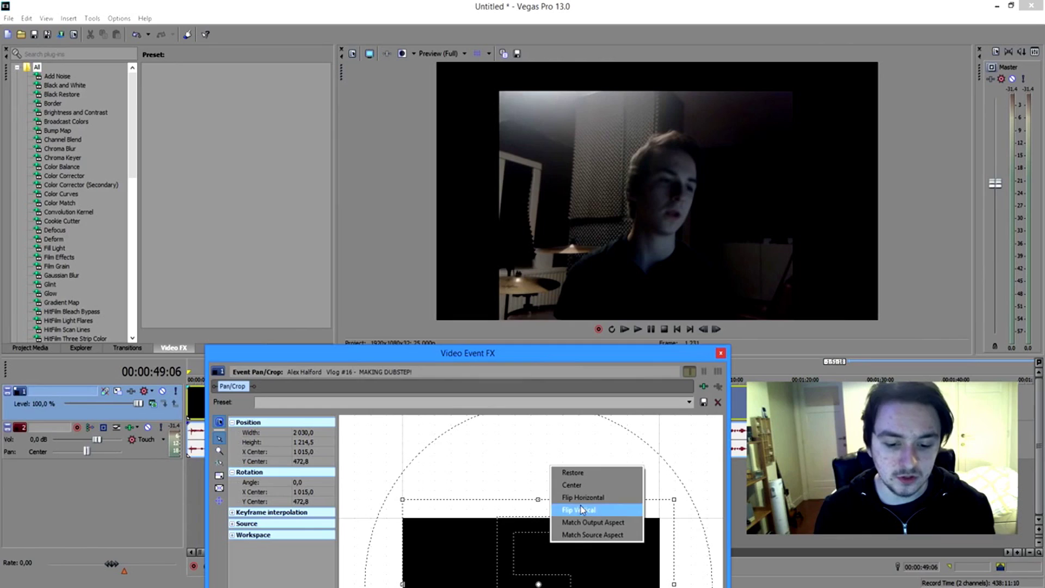
left_click(572, 472)
left_click(720, 352)
- In the video event's properties, turn off Maintain aspect ratio and select Disable resample
right_click(606, 395)
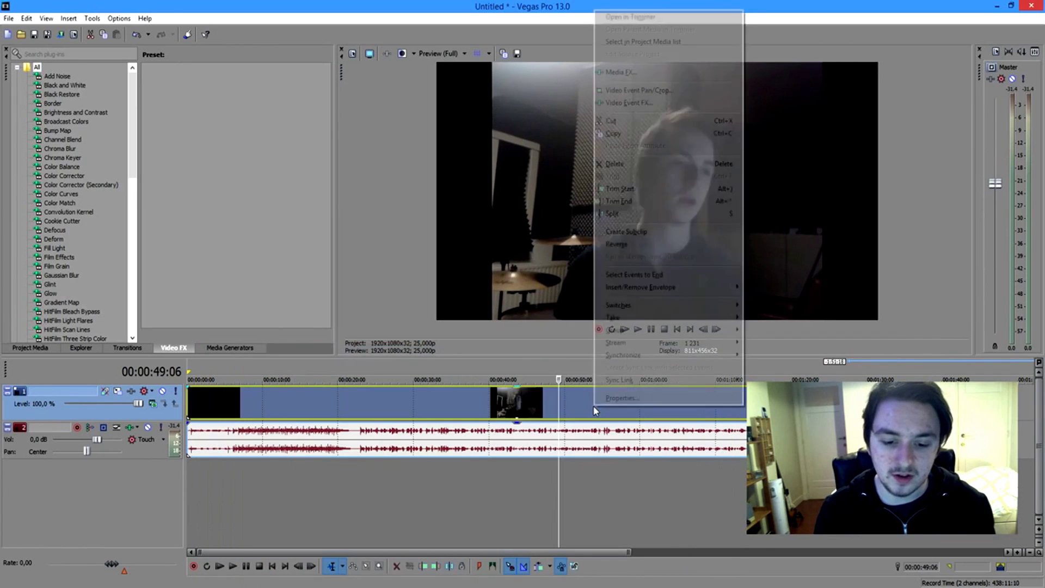
left_click(620, 404)
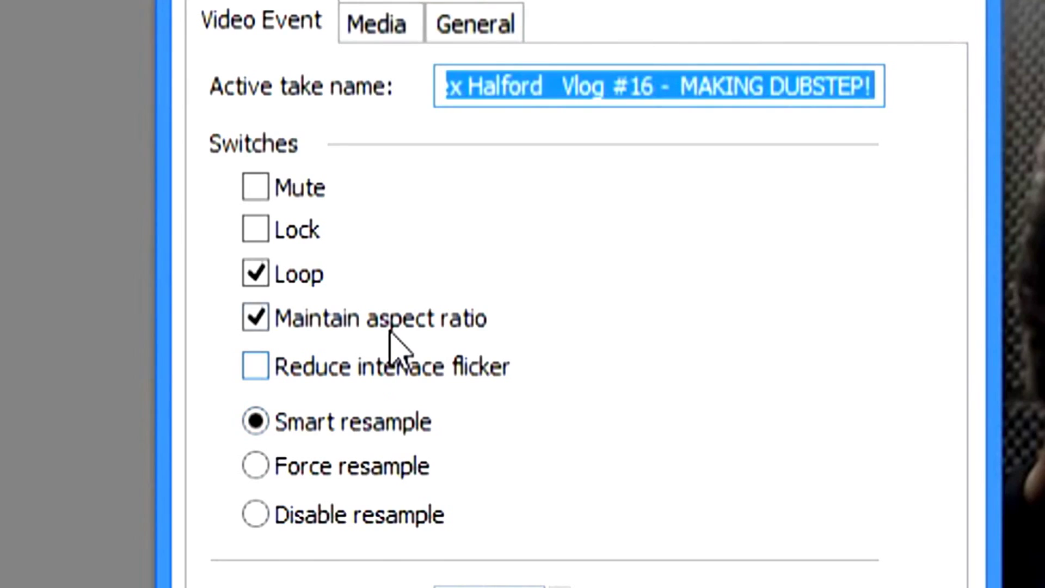
left_click(477, 188)
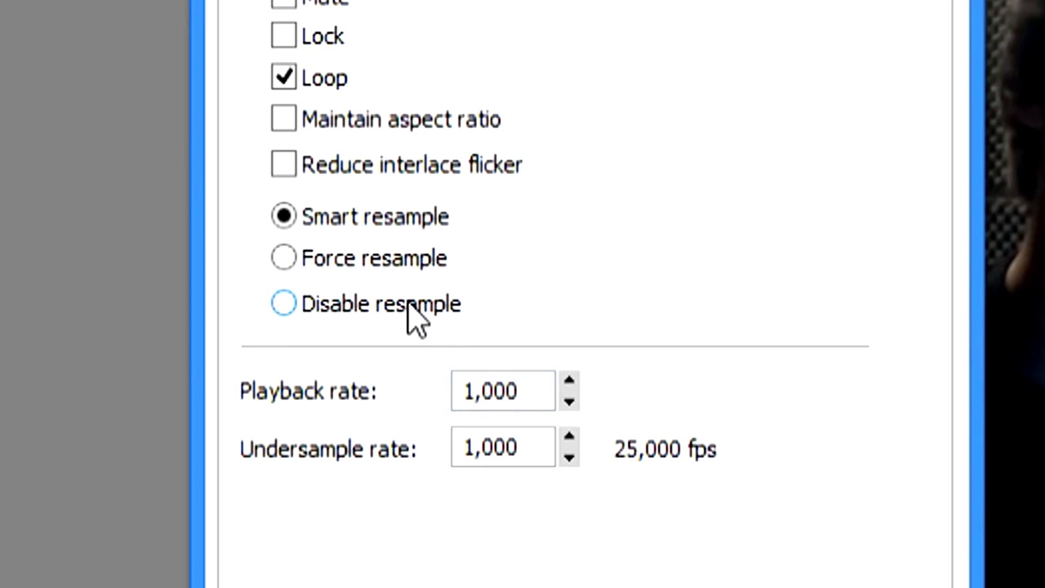
left_click(471, 235)
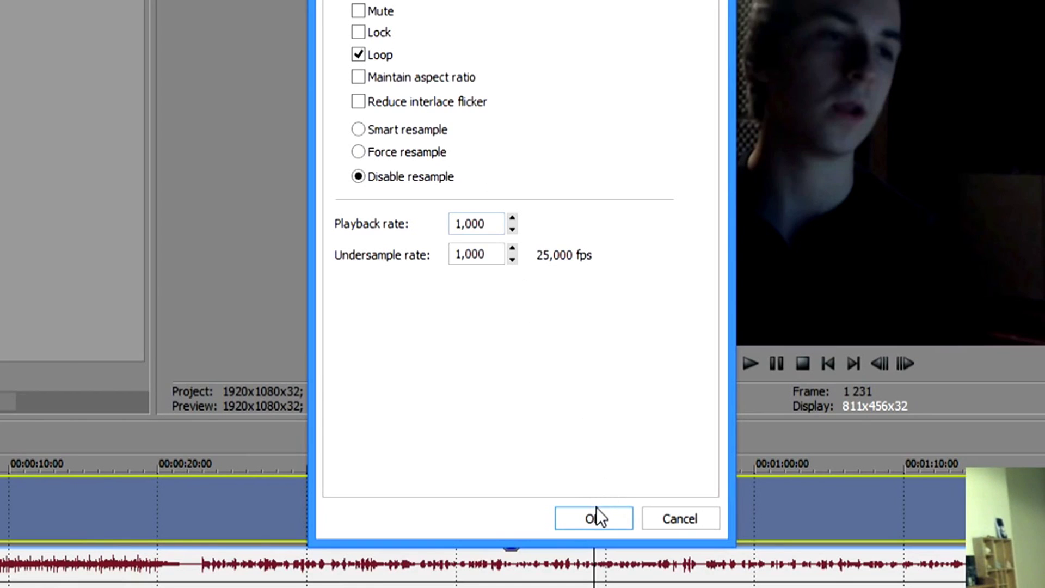
left_click(595, 512)
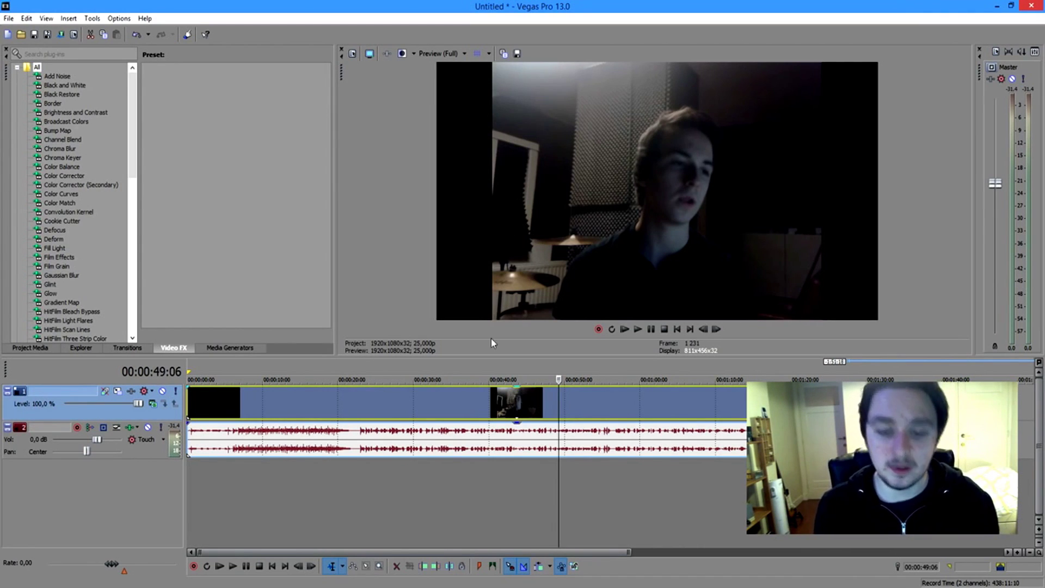
- Reopen the video event's properties and accept them with Maintain aspect ratio turned off
right_click(568, 402)
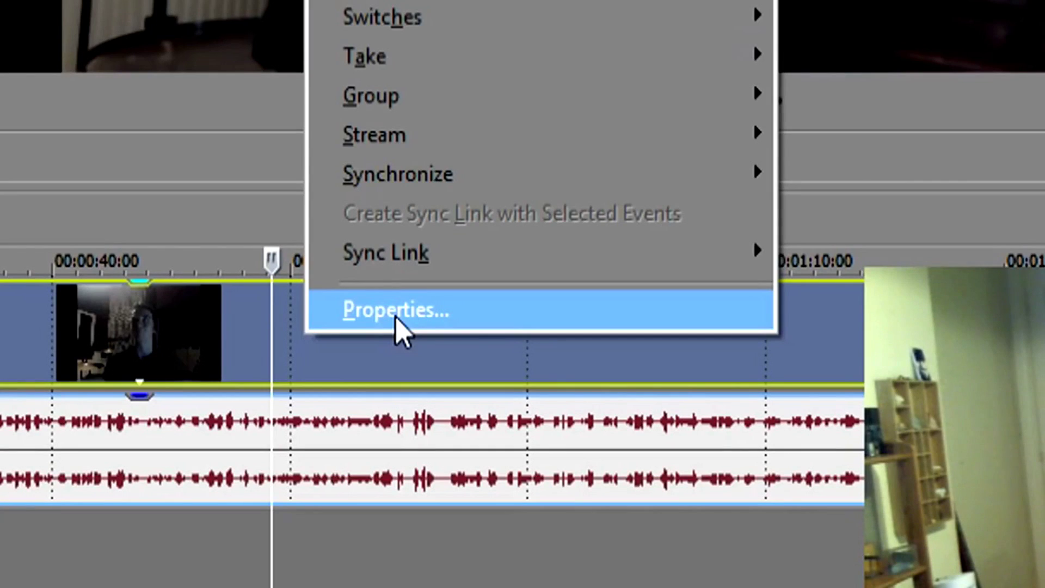
left_click(598, 396)
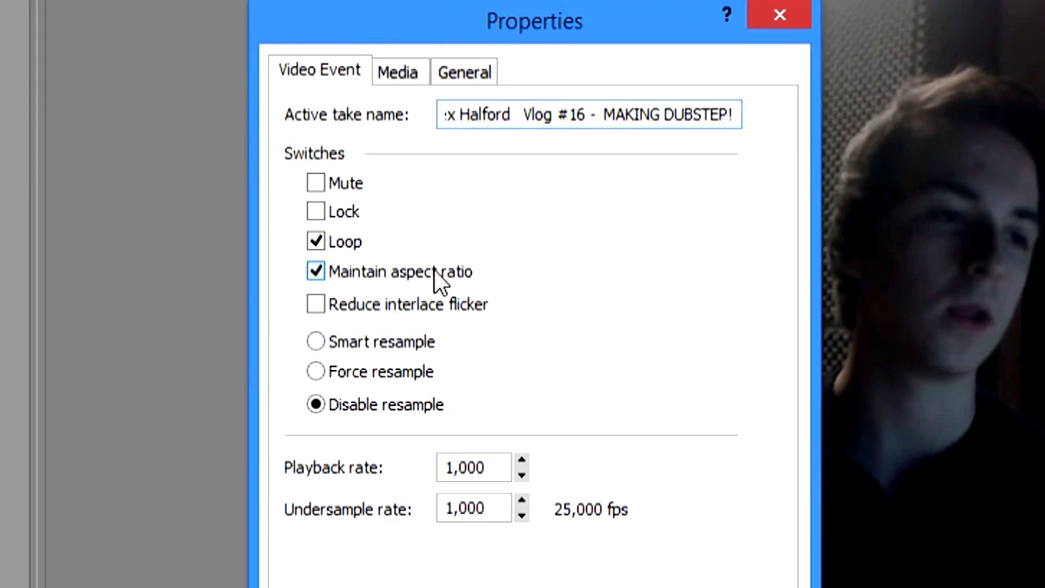
left_click(486, 186)
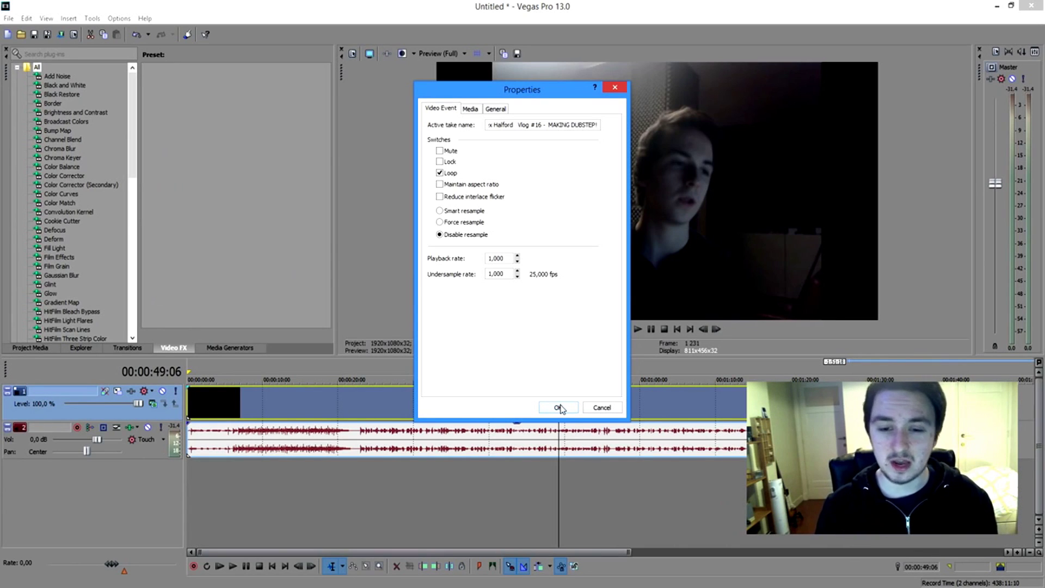
left_click(558, 407)
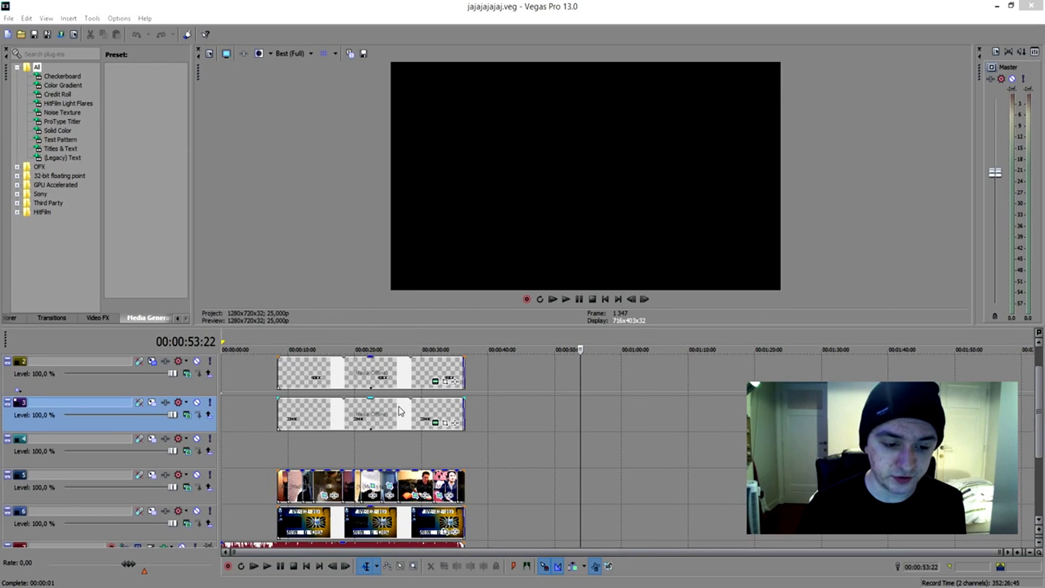
- Delete all the video clips on track 5 that fill the end card's Other Videos frame
left_click(564, 227)
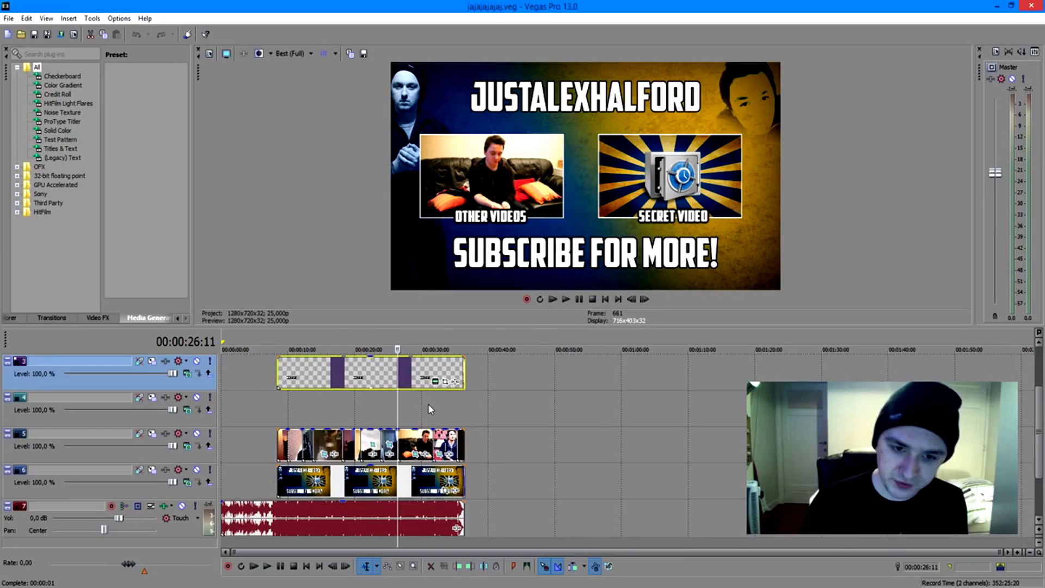
scroll(429, 404, "up", 3)
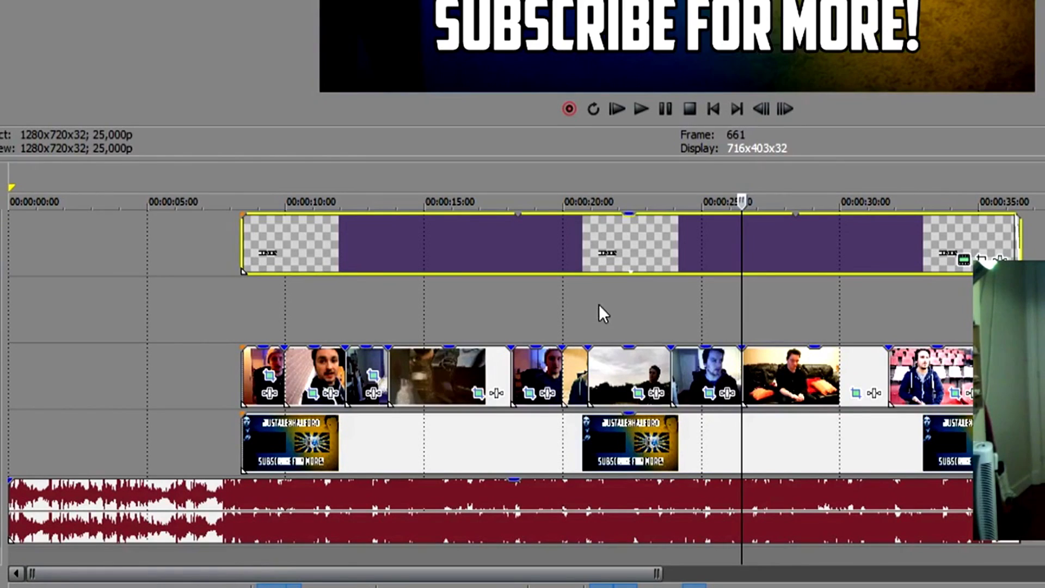
left_click(698, 352)
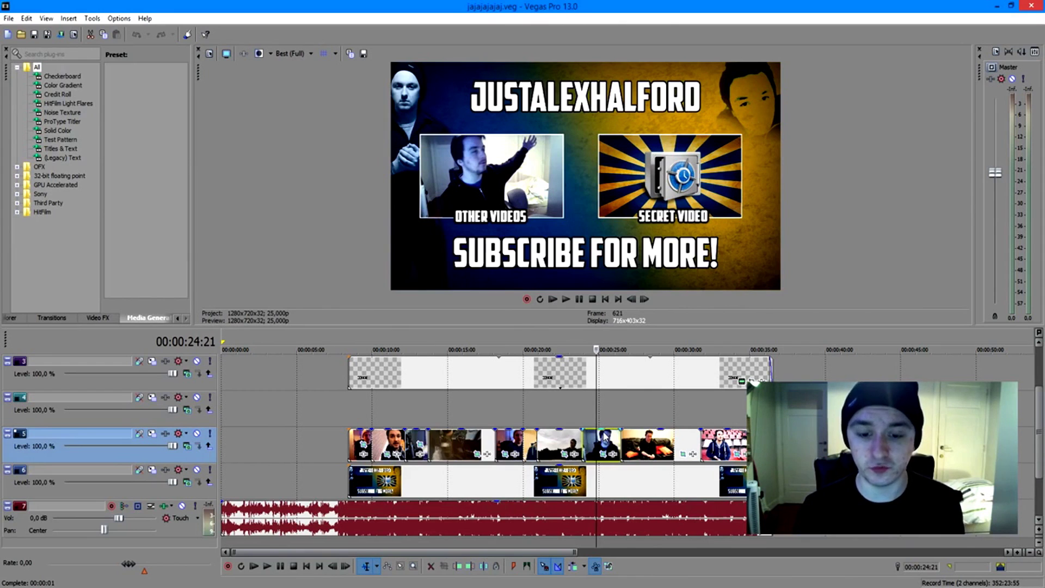
key("Delete")
left_click(639, 443)
key("Delete")
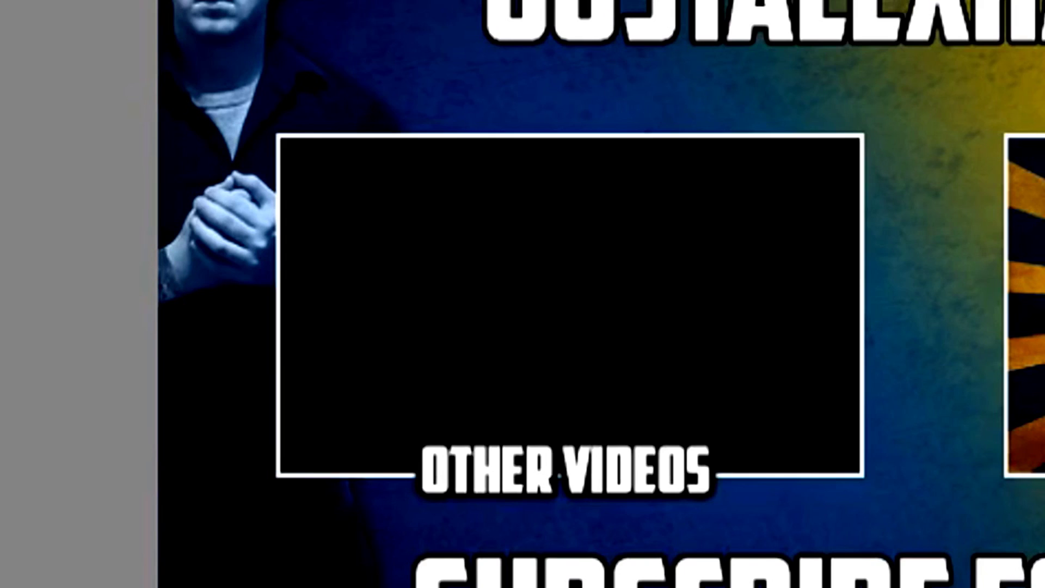
key("Delete")
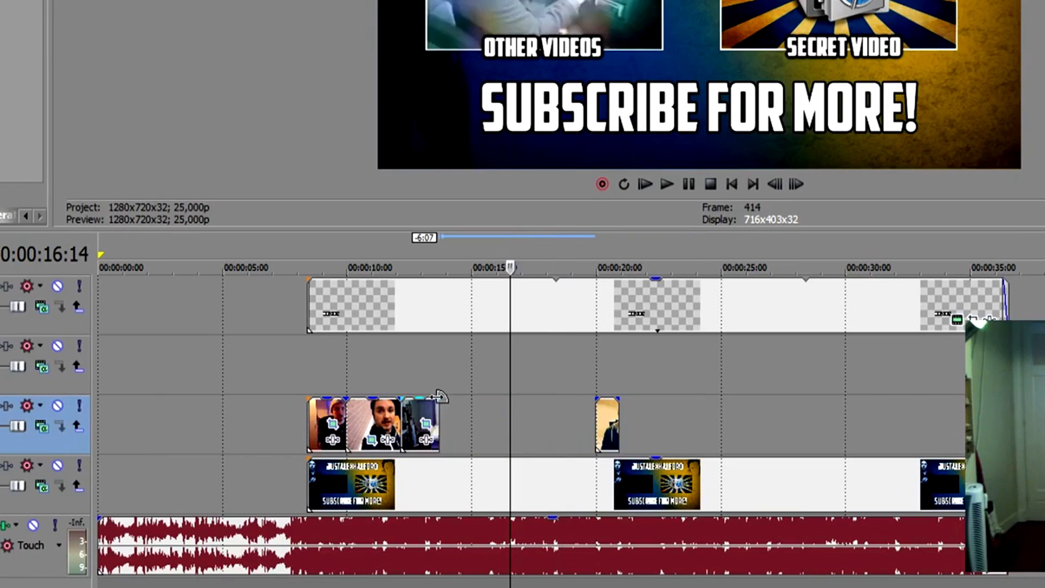
left_click(367, 441)
key("Delete")
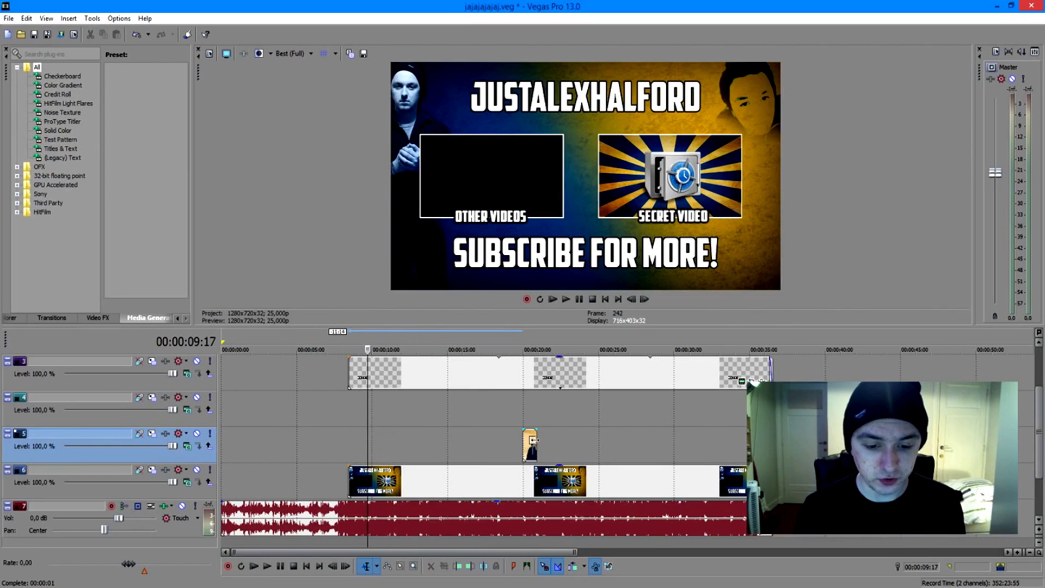
left_click(536, 444)
key("Delete")
- Add the cut-out photo to the timeline, then insert a new video track above the end card and move the photo onto it
left_click(471, 422)
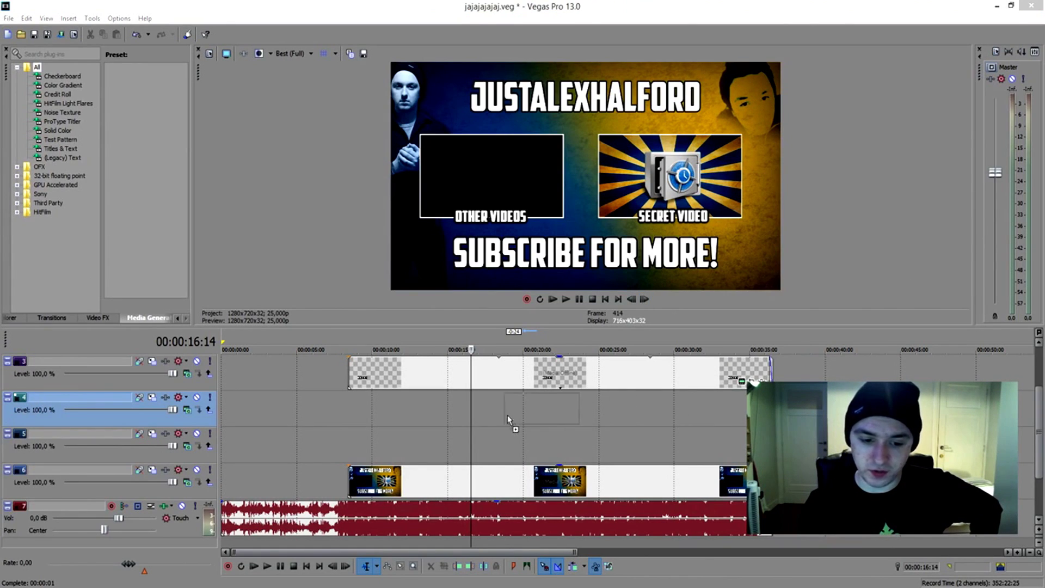
left_click_drag(452, 417, 453, 415)
left_click(483, 405)
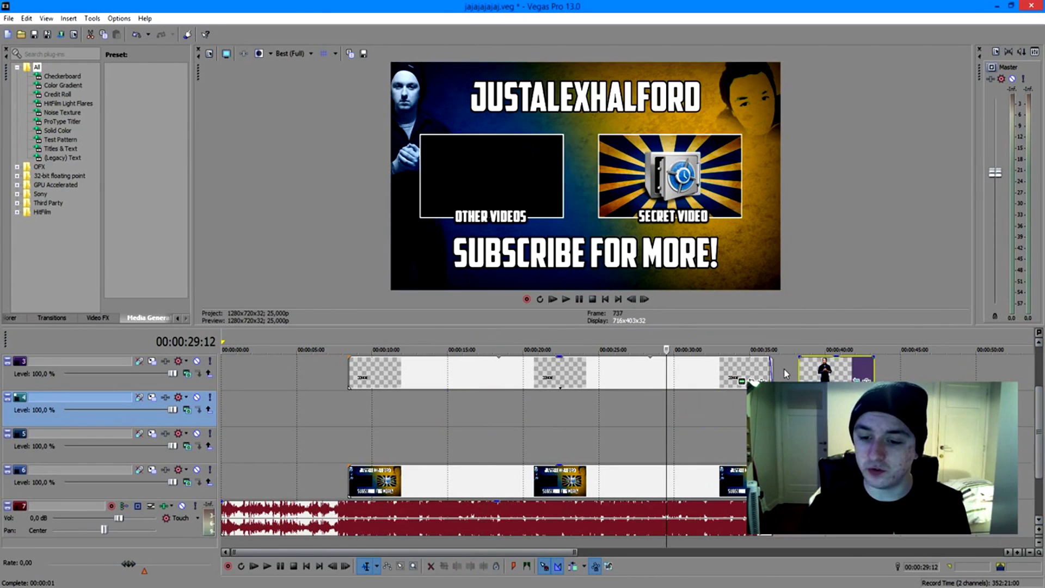
right_click(784, 545)
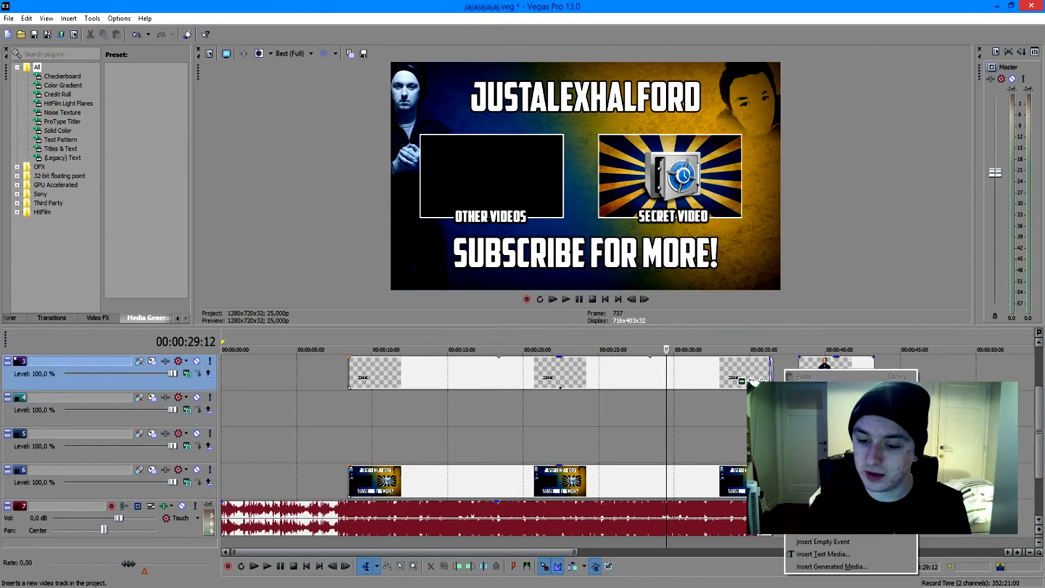
left_click_drag(669, 279, 593, 275)
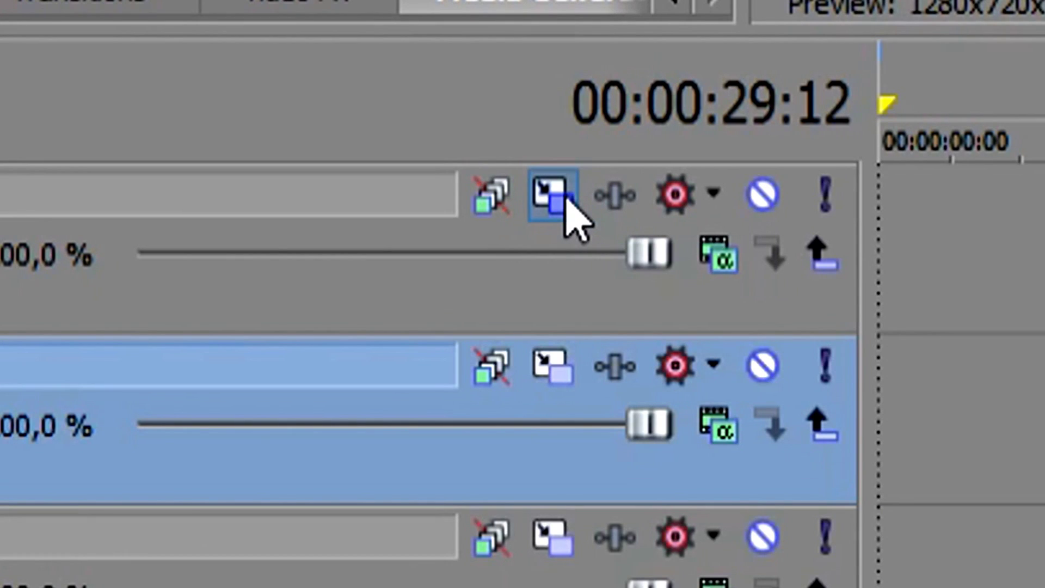
- Open Track Motion for track 3 and try scaling the photo to about 1241 by 698, shifting X to about -118 and rotating it about 71.1°
left_click(565, 202)
left_click_drag(310, 133, 298, 309)
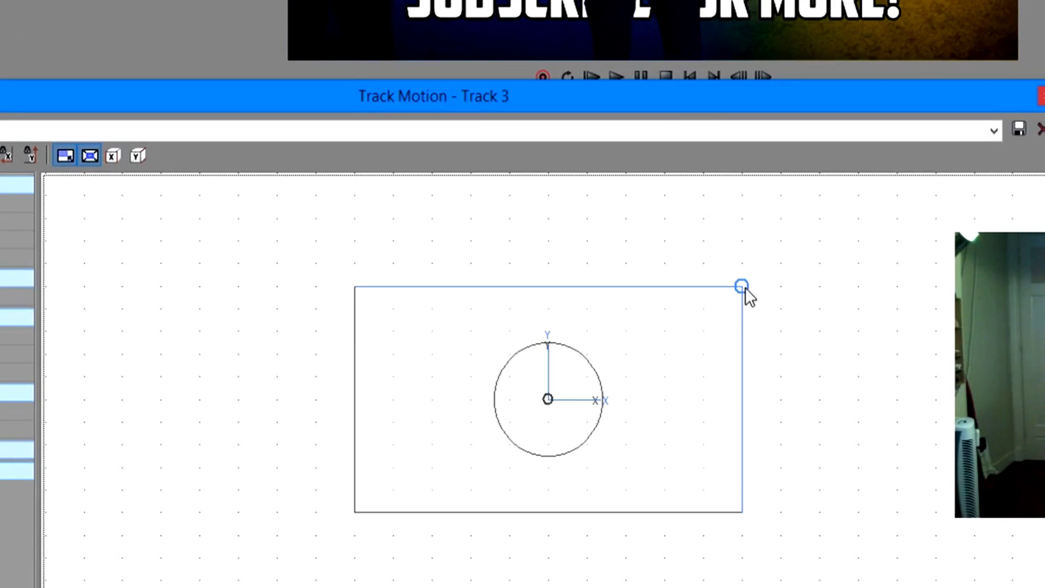
left_click_drag(633, 410, 600, 430)
left_click_drag(691, 339, 604, 381)
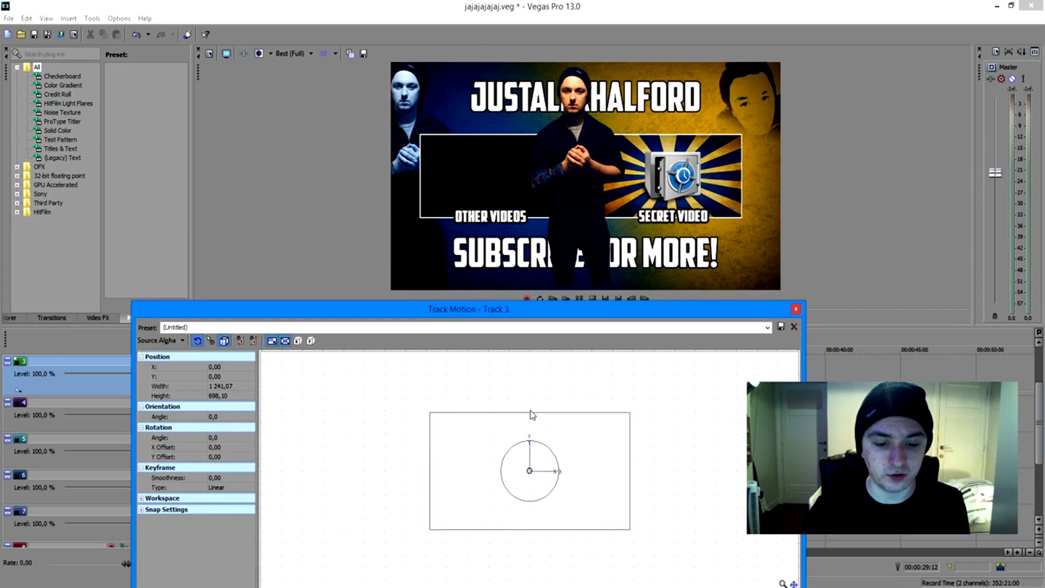
left_click_drag(532, 416, 471, 483)
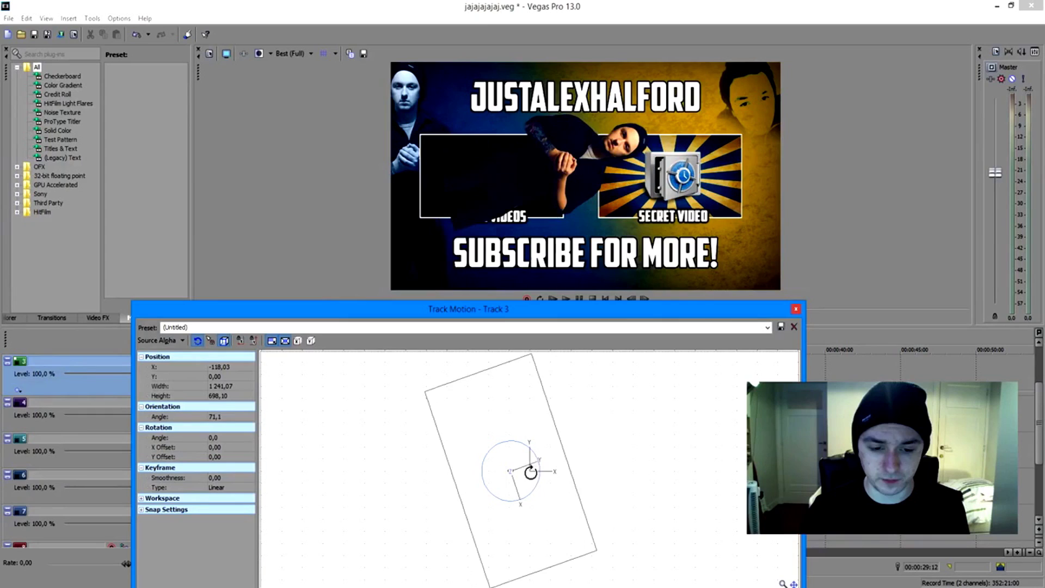
left_click_drag(532, 468, 542, 429)
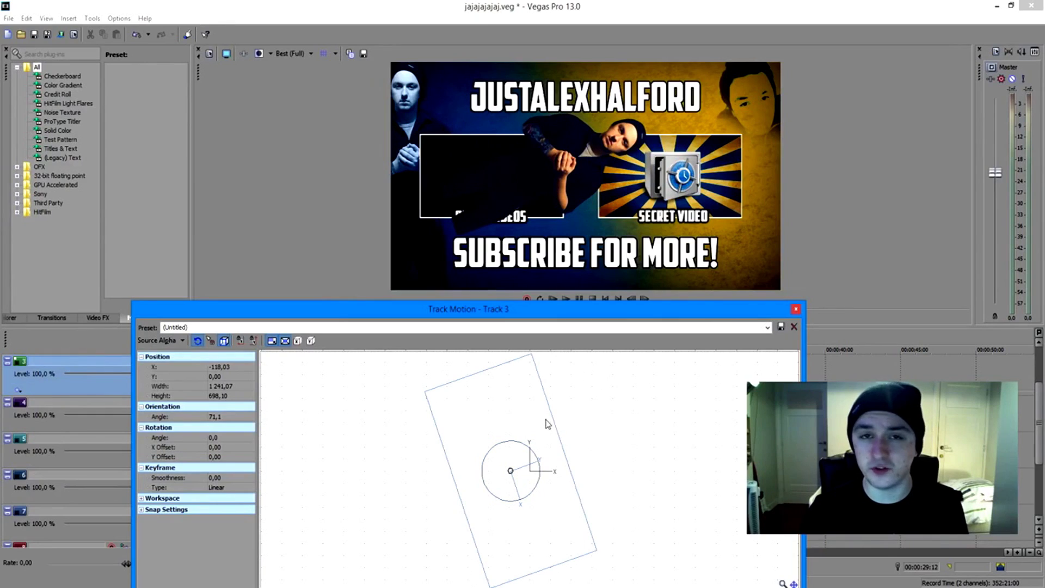
- Restore the default Track Motion frame for track 3 and close its window
right_click(512, 425)
left_click(538, 440)
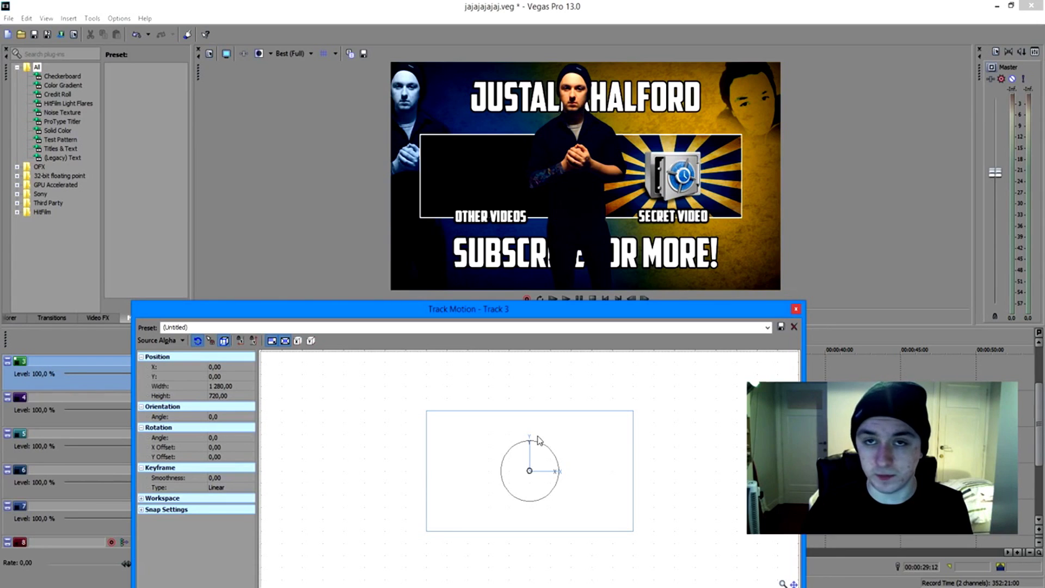
left_click(795, 309)
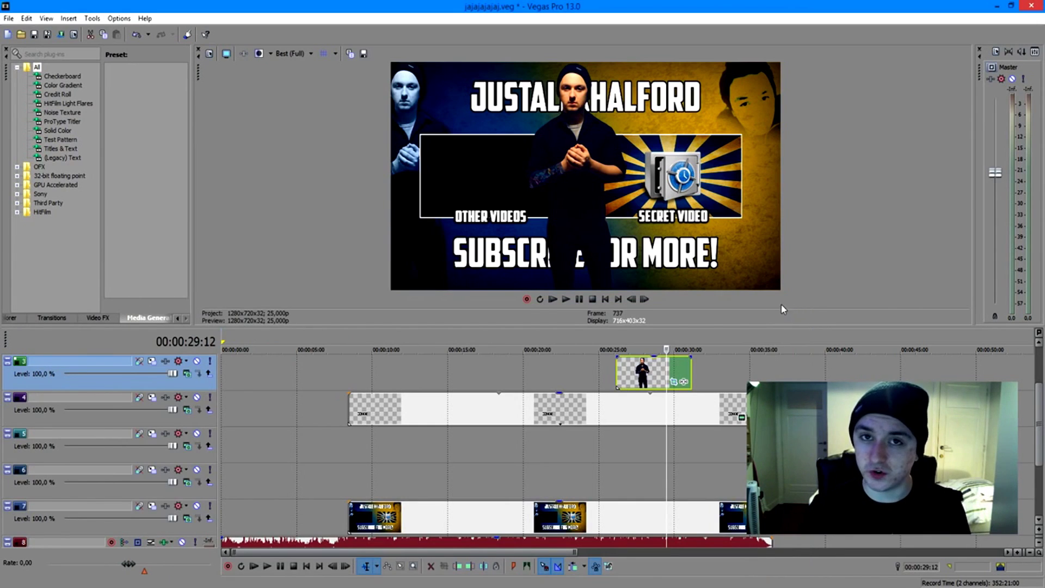
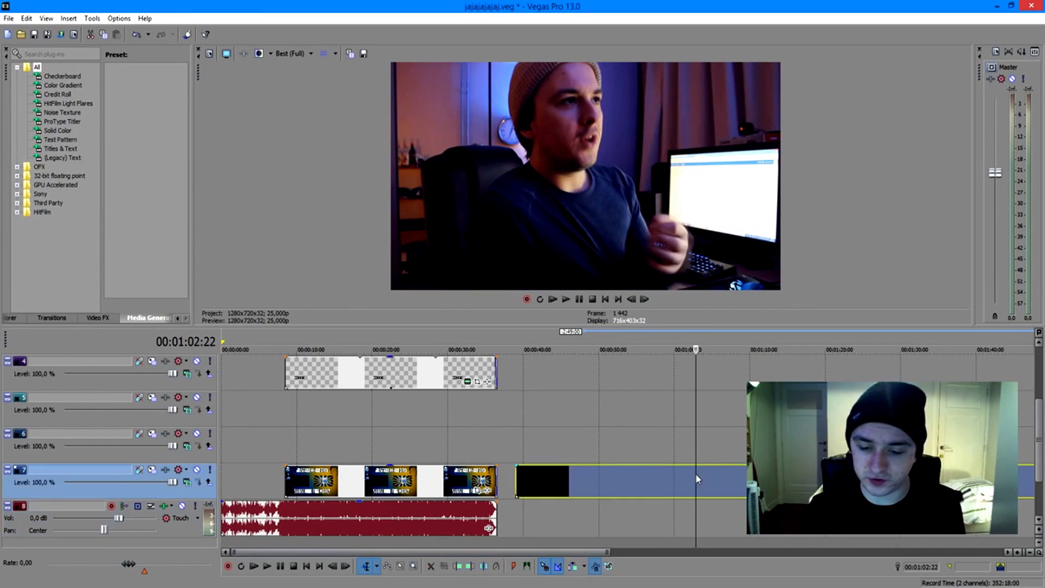
- Examine the long video clip on track 7 at several points to find a section for the end card
left_click(654, 479)
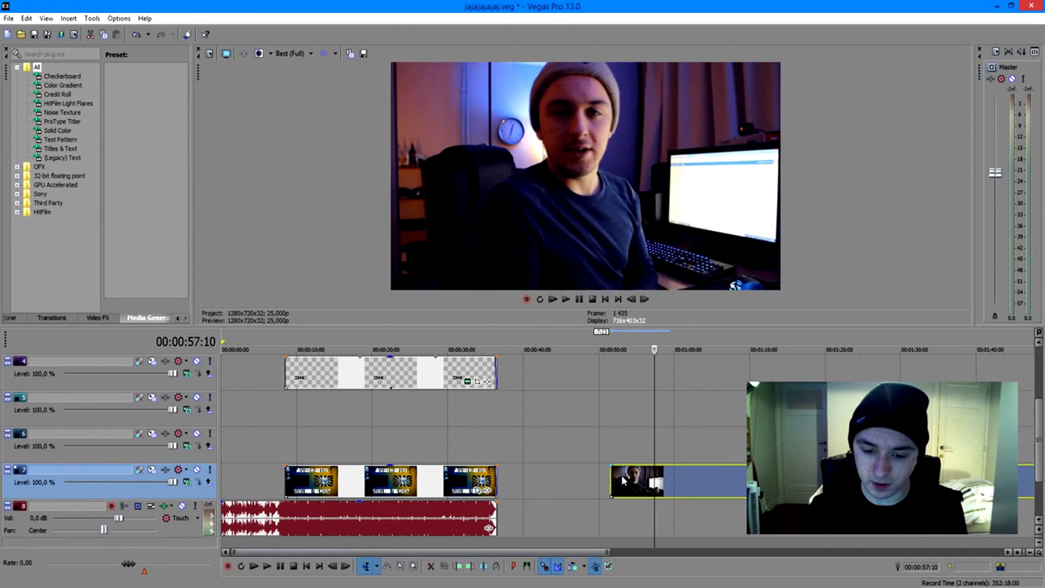
left_click(621, 475)
left_click(647, 480)
left_click(688, 479)
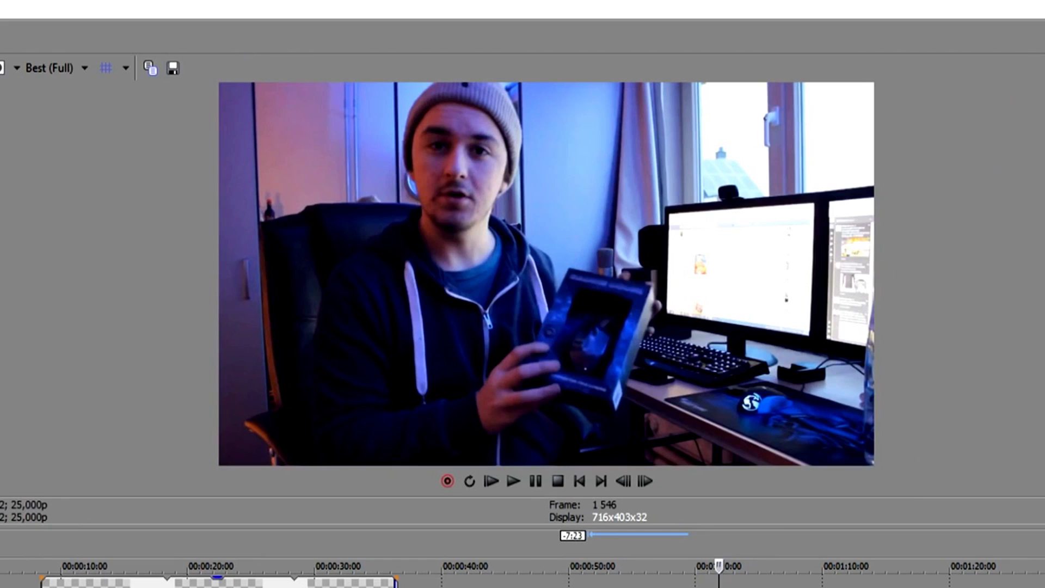
left_click(638, 478)
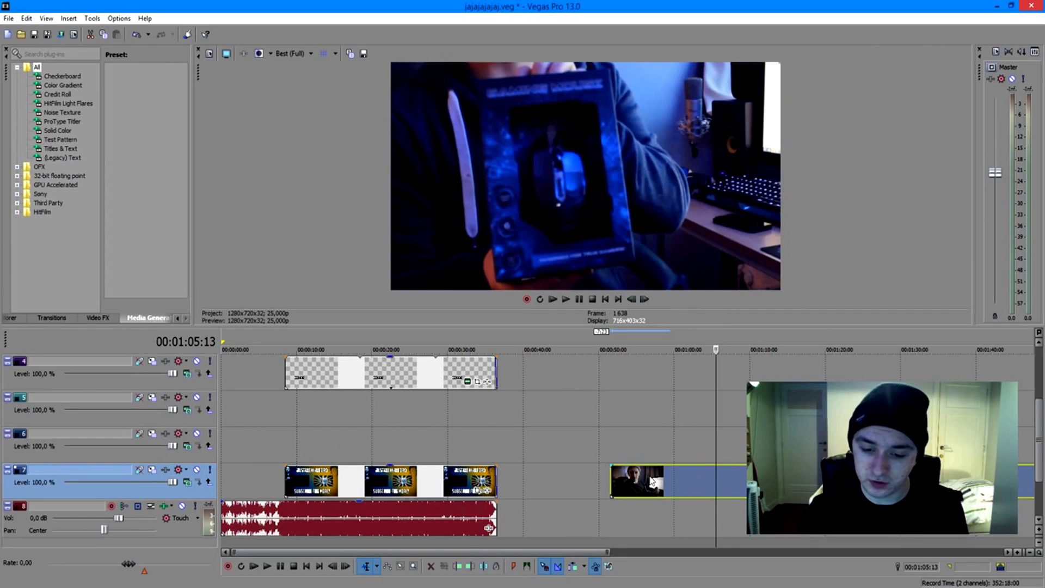
left_click(649, 481)
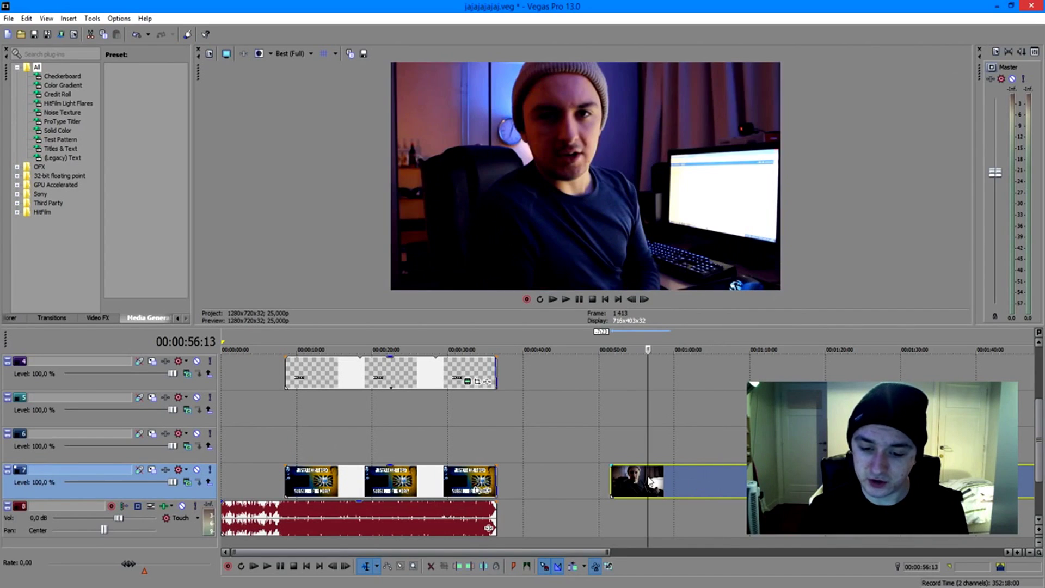
left_click(609, 477)
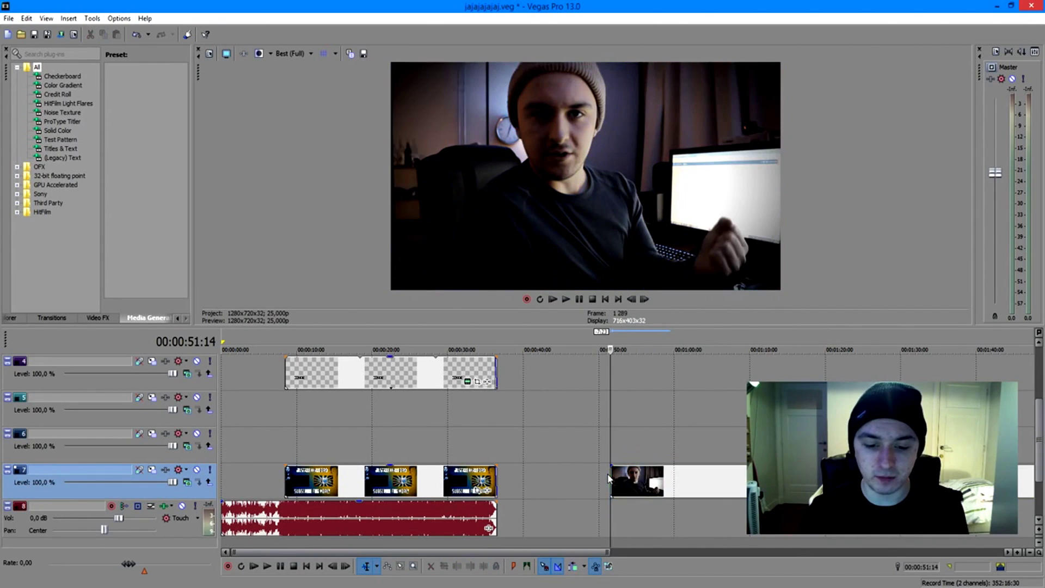
left_click(630, 476)
- Split the long clip on track 7 at 00:00:58:10 and 00:01:00:17, deleting everything before and after the section between the cuts
left_click(473, 296)
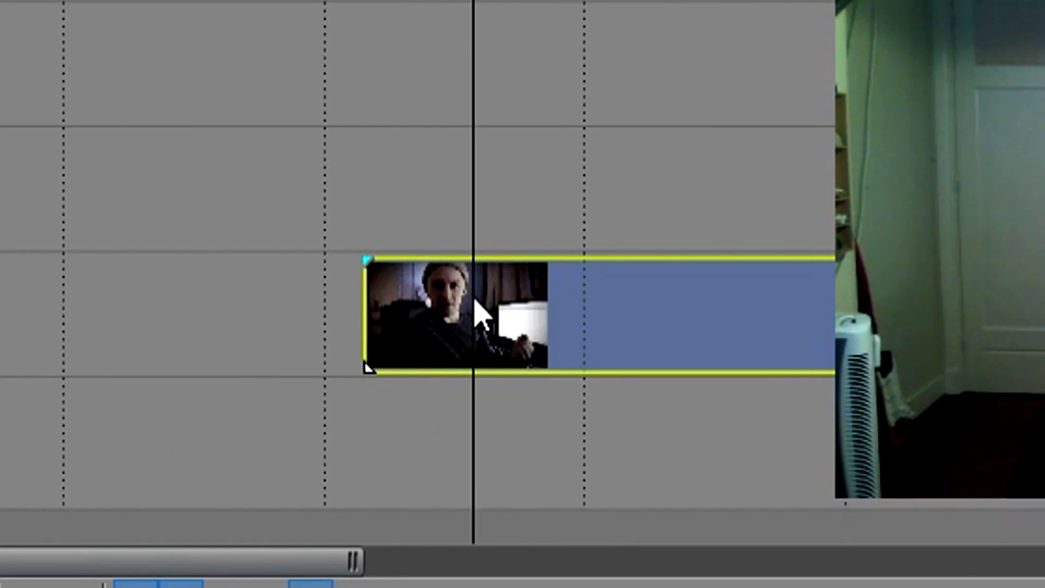
left_click(544, 296)
key("s")
scroll(674, 321, "up", 3)
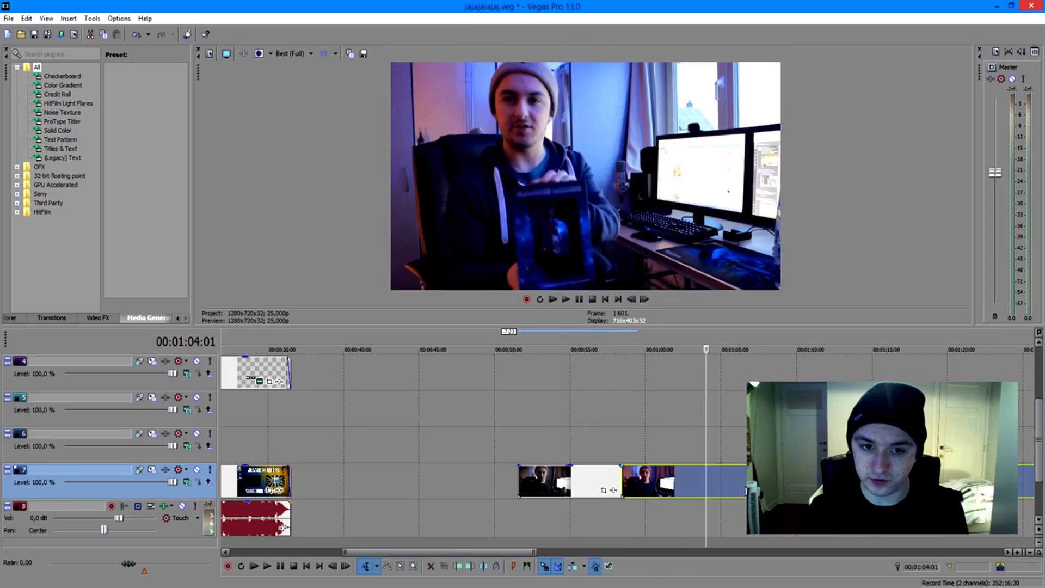
left_click(524, 316)
key("s")
left_click_drag(666, 204, 865, 209)
key("Delete")
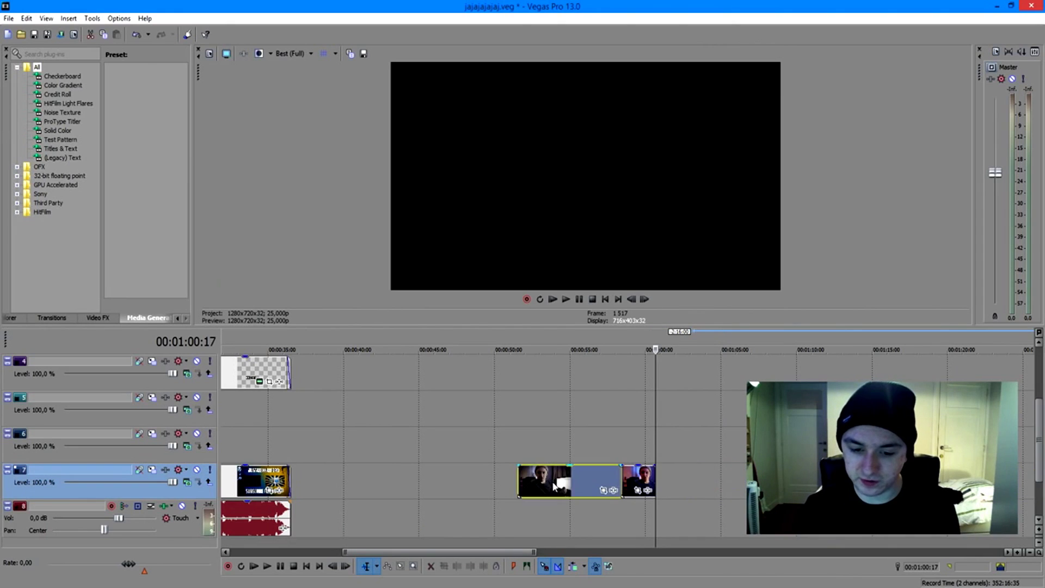
left_click(552, 481)
key("Delete")
- Play the trimmed clip briefly from its start and stop playback
left_click(621, 444)
key("space")
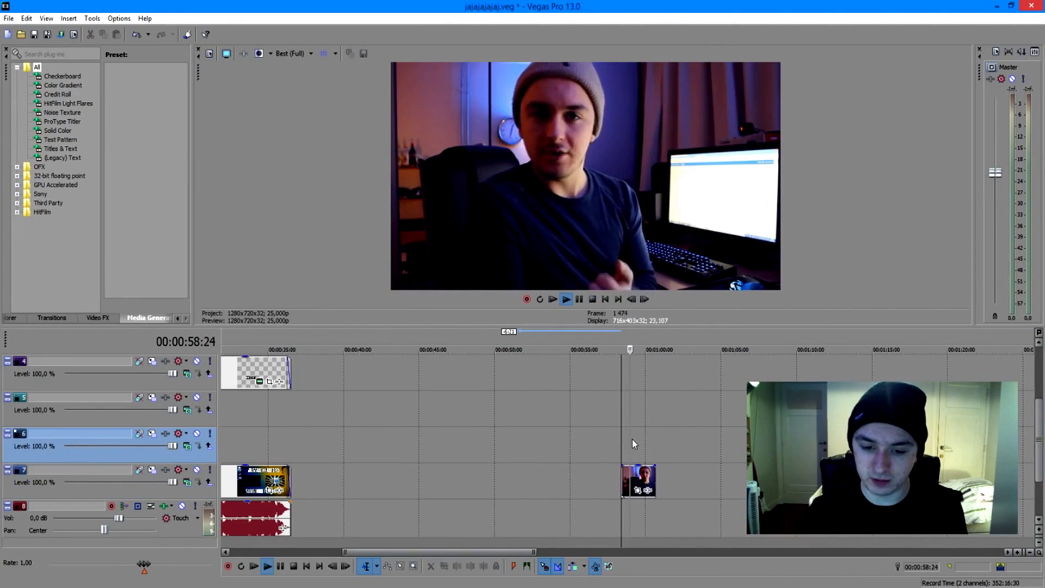
key("space")
- Move the trimmed clip onto track 6 above the end card background, starting just before the 10-second mark
left_click_drag(636, 479, 594, 476)
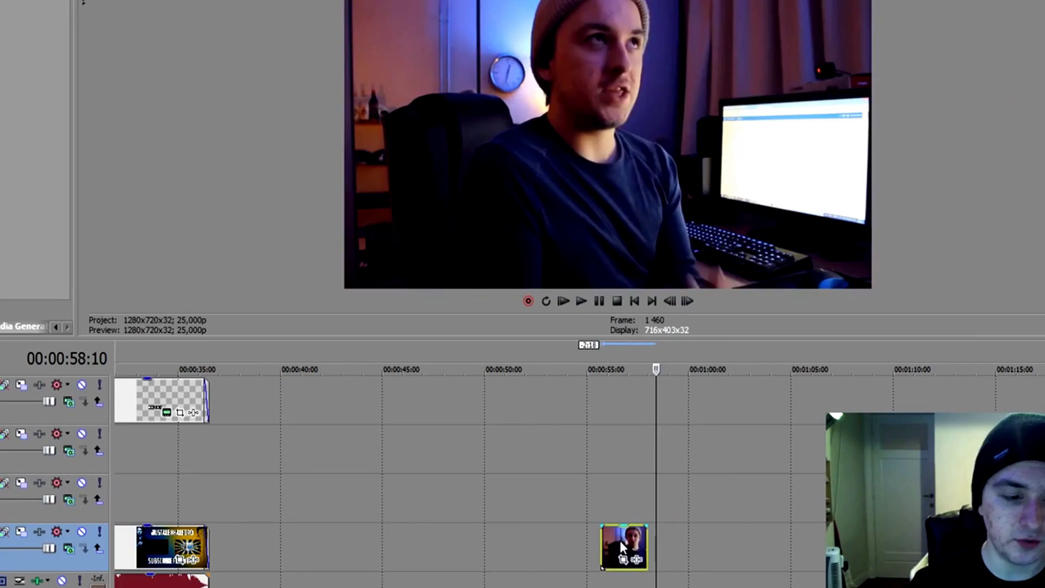
key("ctrl+z")
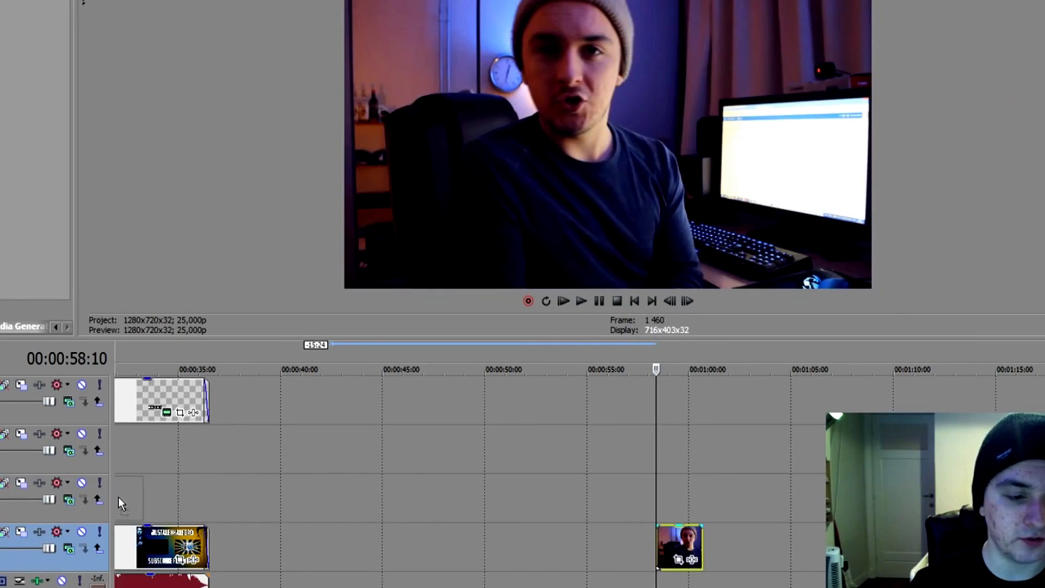
left_click_drag(119, 498, 315, 501)
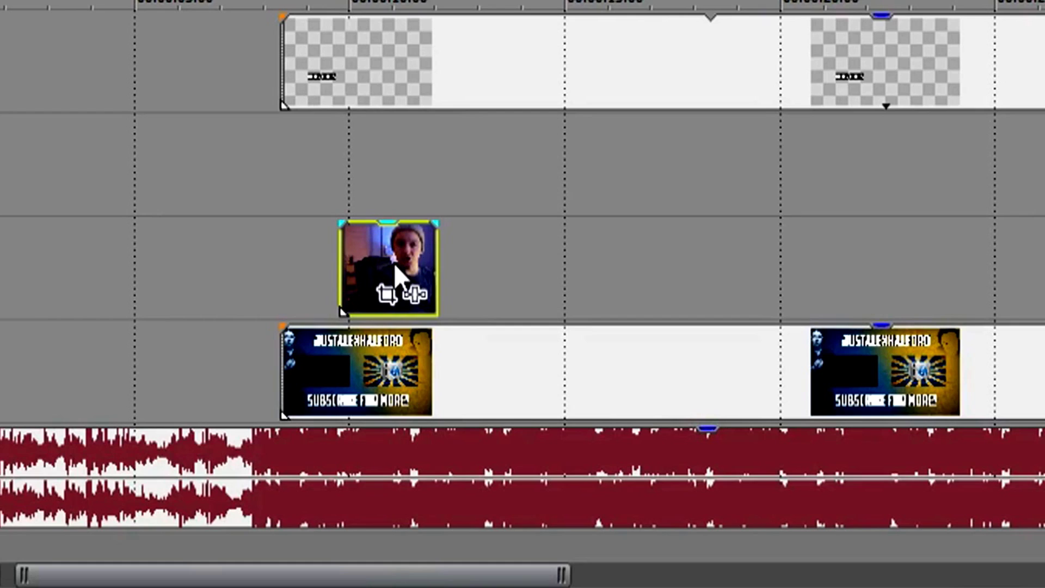
left_click(420, 482)
mouse_move(375, 447)
left_mouse_down()
mouse_move(427, 445)
mouse_move(418, 464)
mouse_move(440, 448)
mouse_move(369, 443)
mouse_move(371, 411)
mouse_move(380, 436)
left_mouse_up()
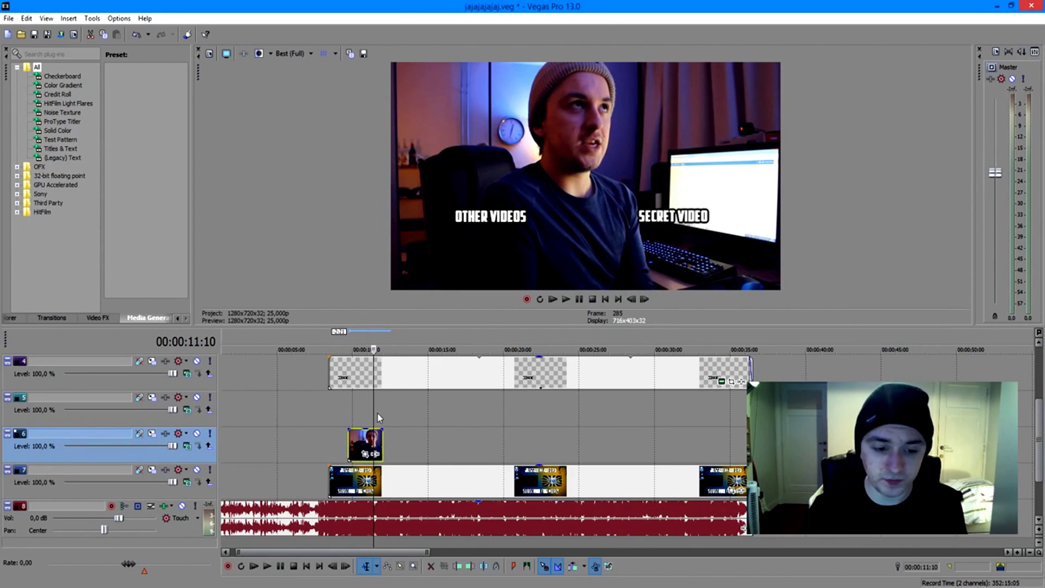
- Preview the end card sequence with its music from about 00:00:07:20 and stop playback
left_click(321, 409)
scroll(478, 415, "up", 4)
key("space")
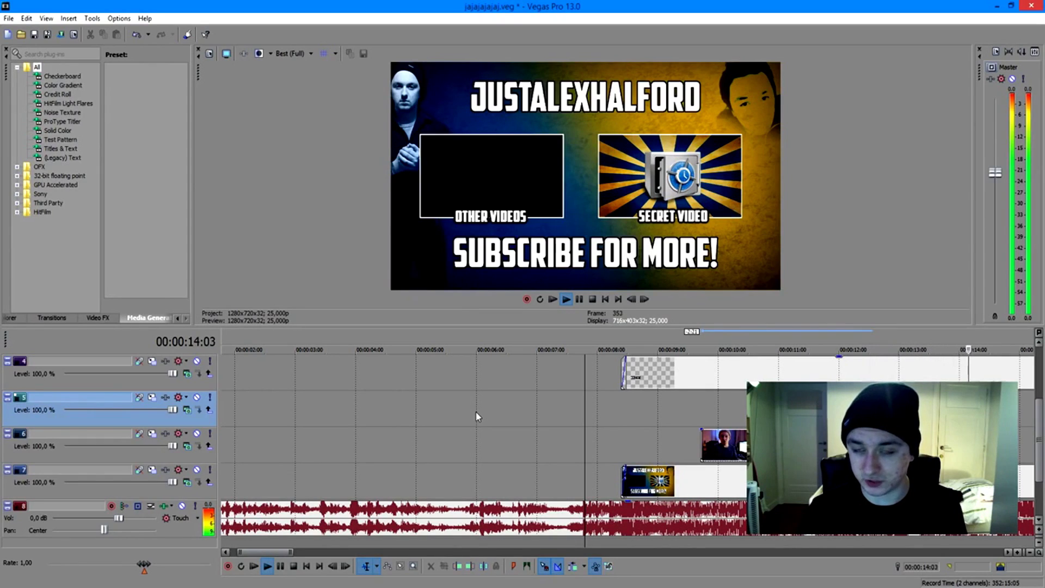
key("space")
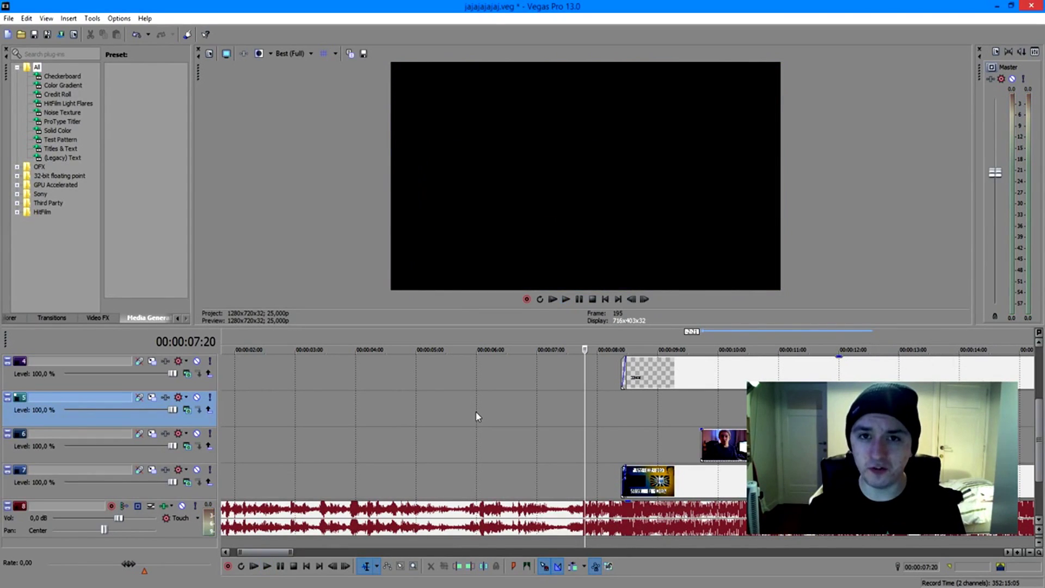